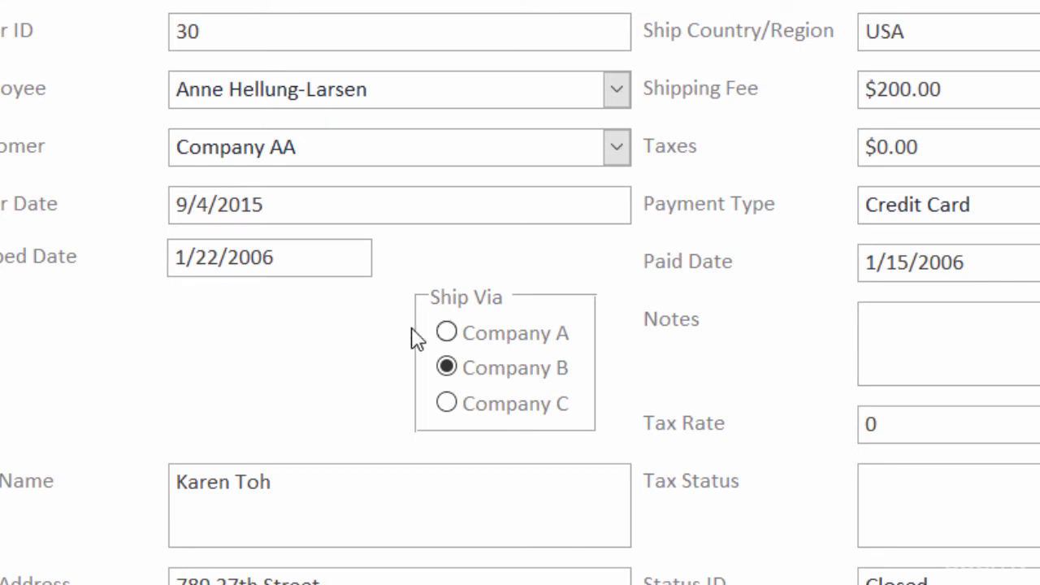
# Cycle the Ship Via option group through Company A, B and C, ending on Company C.
pyautogui.click(440, 333)
pyautogui.click(446, 367)
pyautogui.click(447, 403)
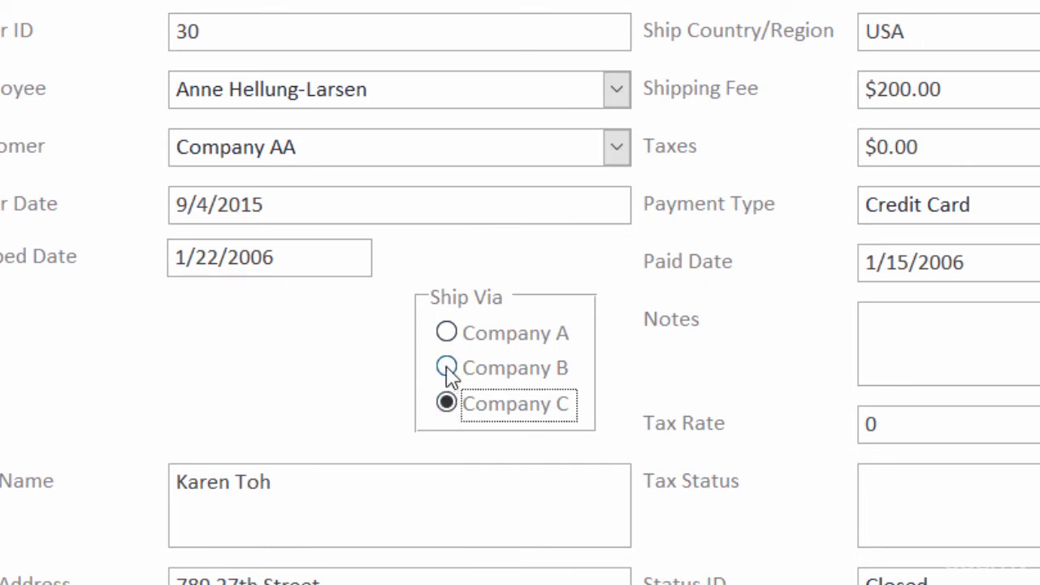
pyautogui.click(447, 367)
pyautogui.click(447, 332)
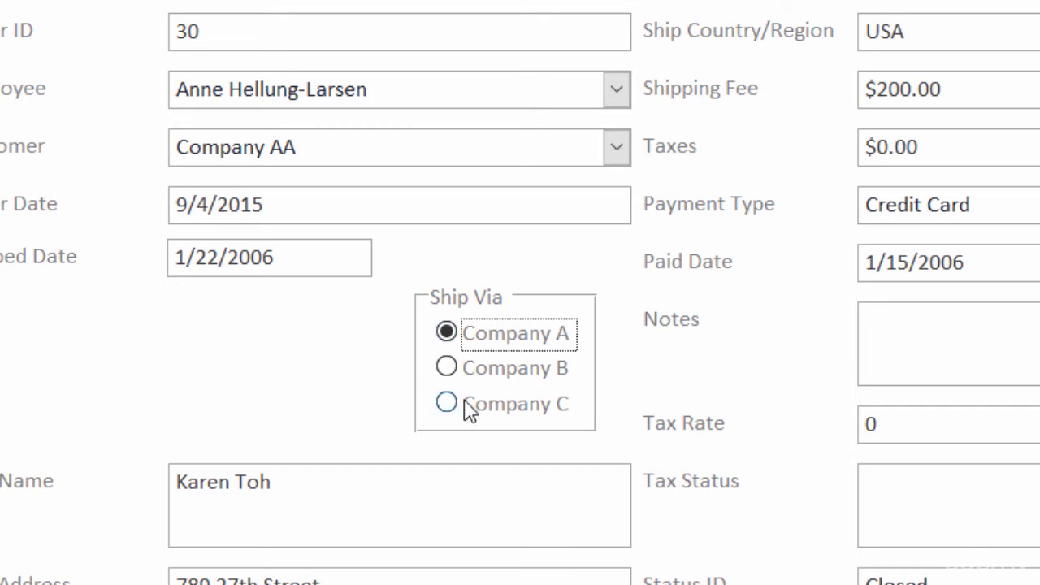
pyautogui.click(448, 368)
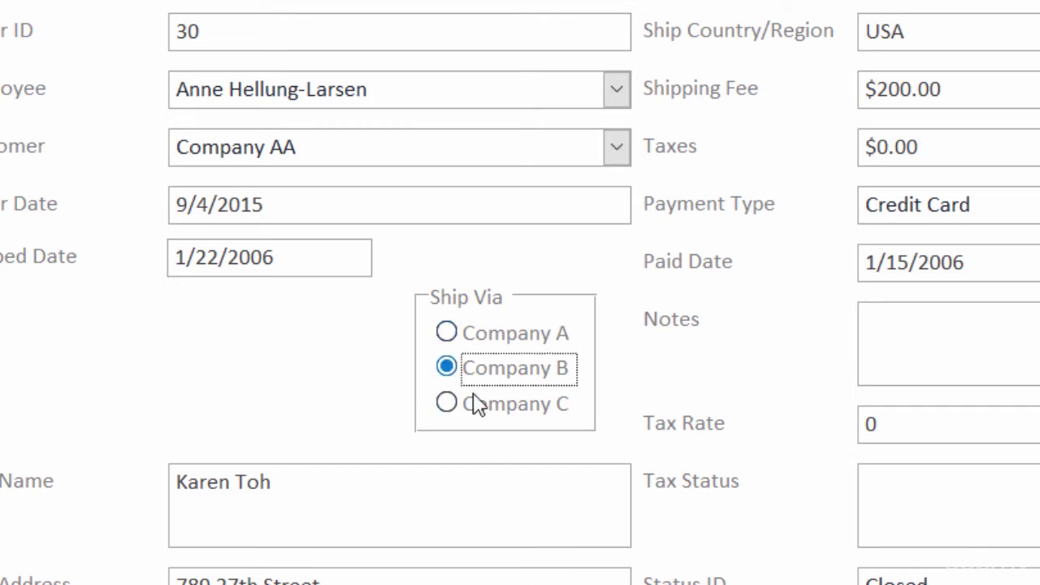
pyautogui.click(447, 404)
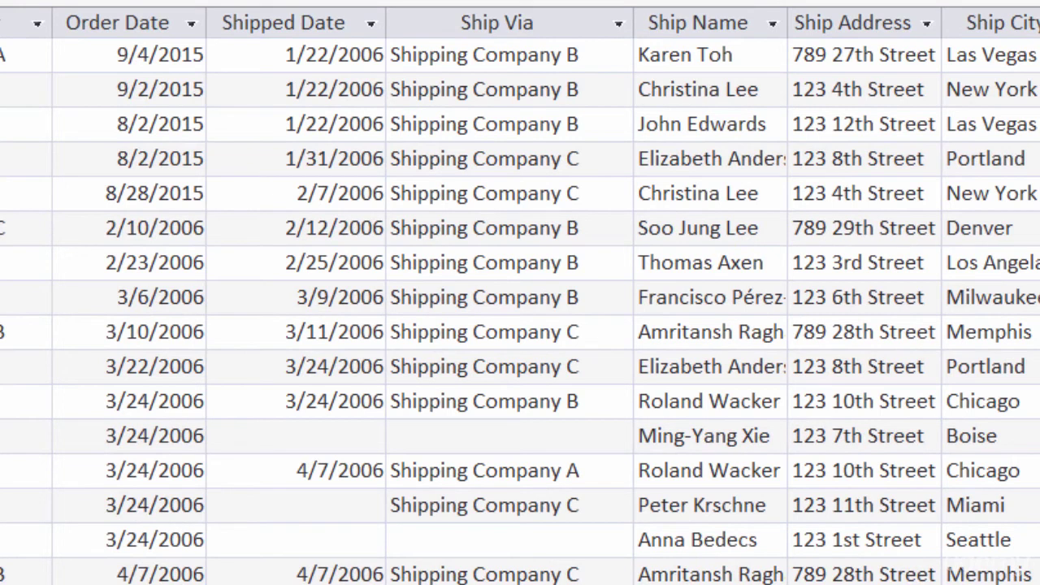
# Open the first order's Ship Via dropdown of shipping companies and close it unchanged.
pyautogui.click(494, 49)
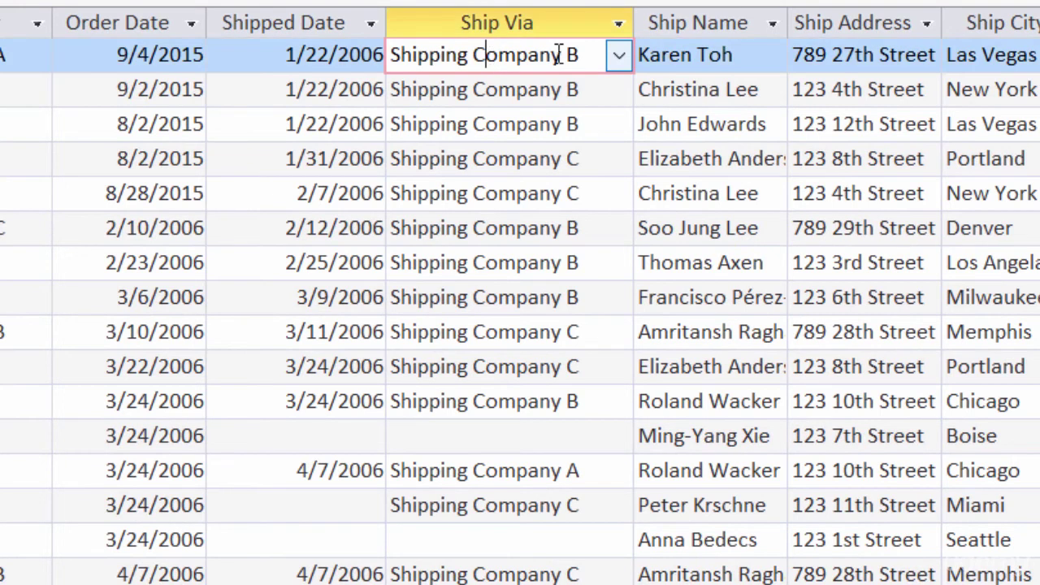
pyautogui.click(616, 54)
pyautogui.press('Escape')
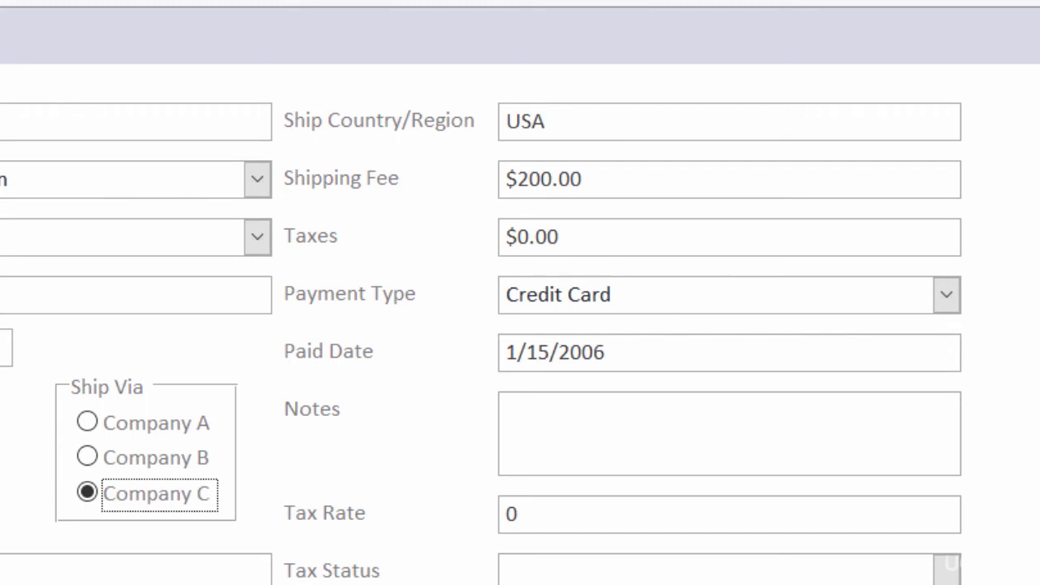
# In Design view, delete the Ship Country/Region label and text box.
pyautogui.press('Tab')
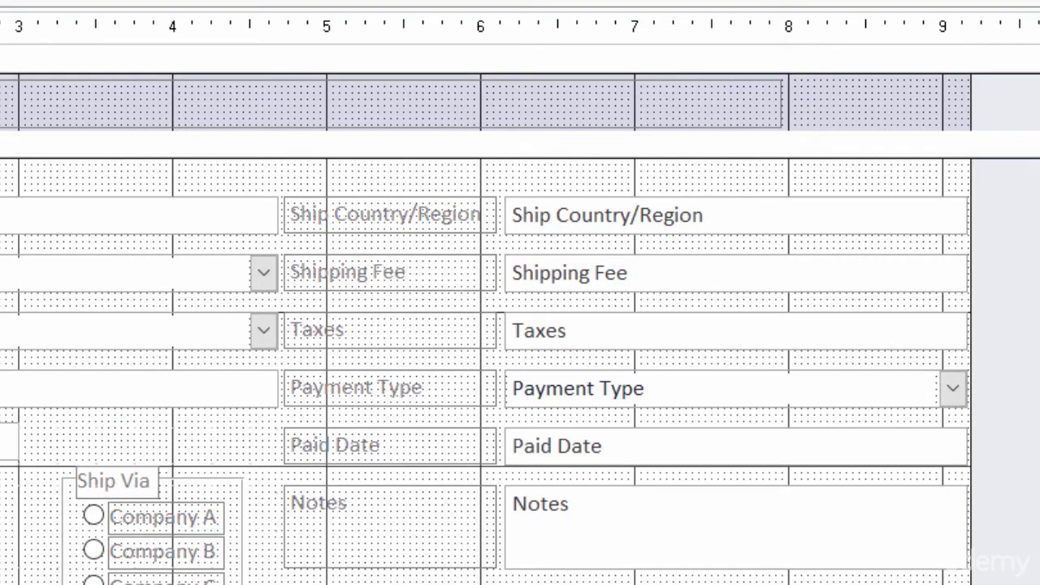
pyautogui.click(859, 214)
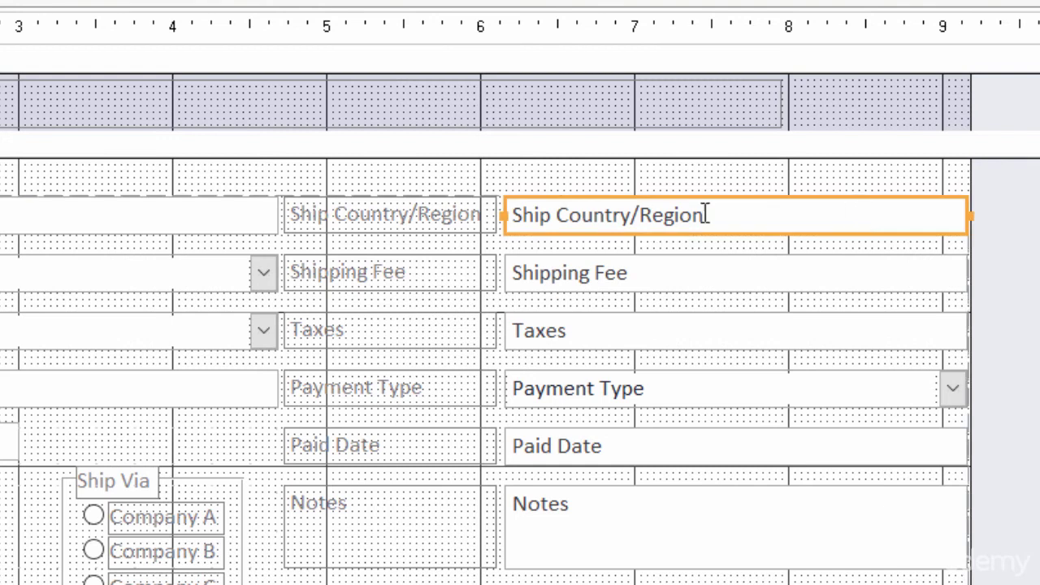
pyautogui.keyDown('shift'); pyautogui.click(443, 228); pyautogui.keyUp('shift')
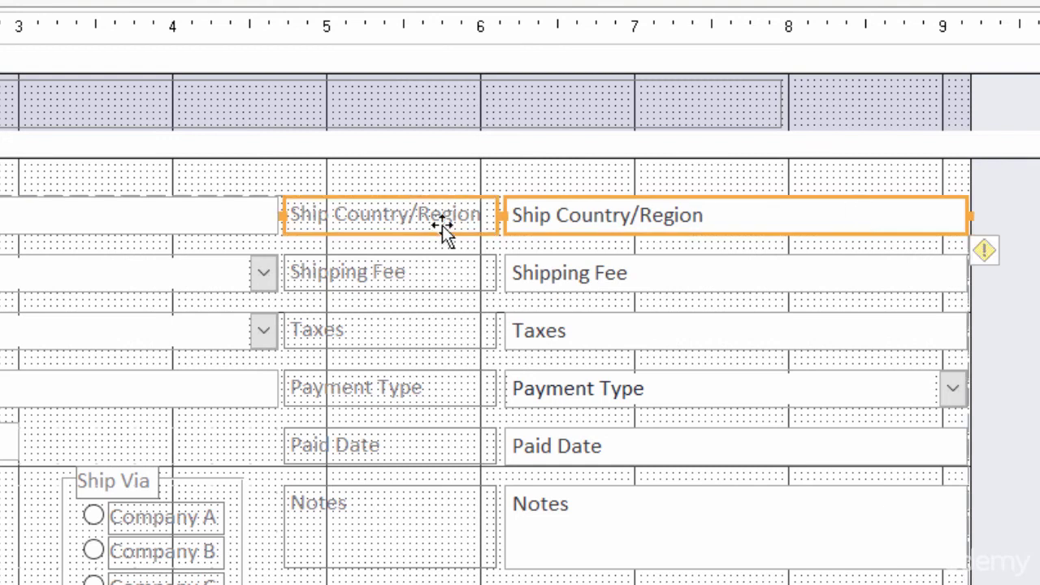
pyautogui.press('Delete')
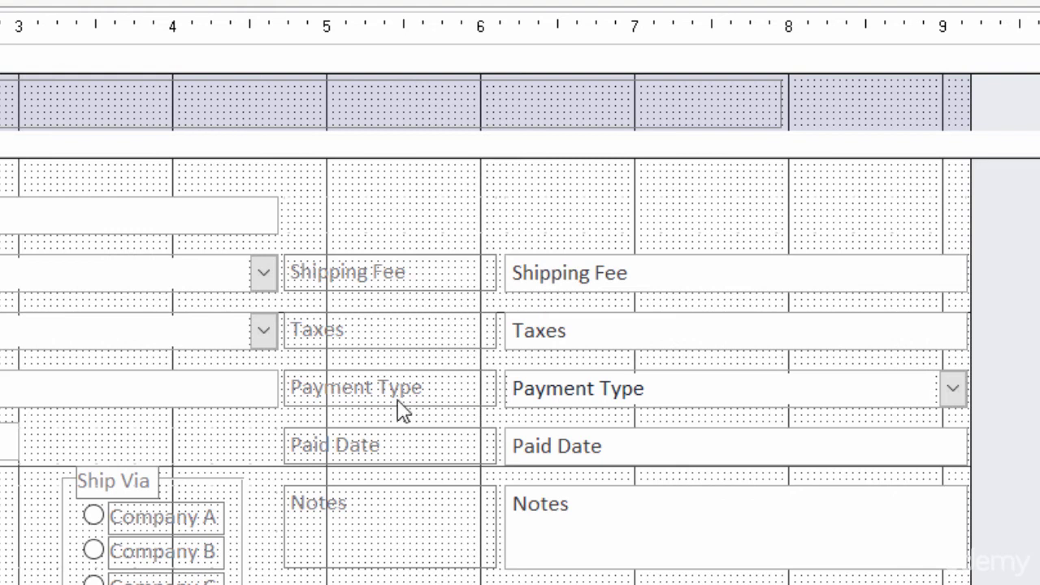
# Move the Shipping Fee and Taxes controls up into the emptied top row.
pyautogui.click(488, 271)
pyautogui.keyDown('shift'); pyautogui.click(561, 271); pyautogui.keyUp('shift')
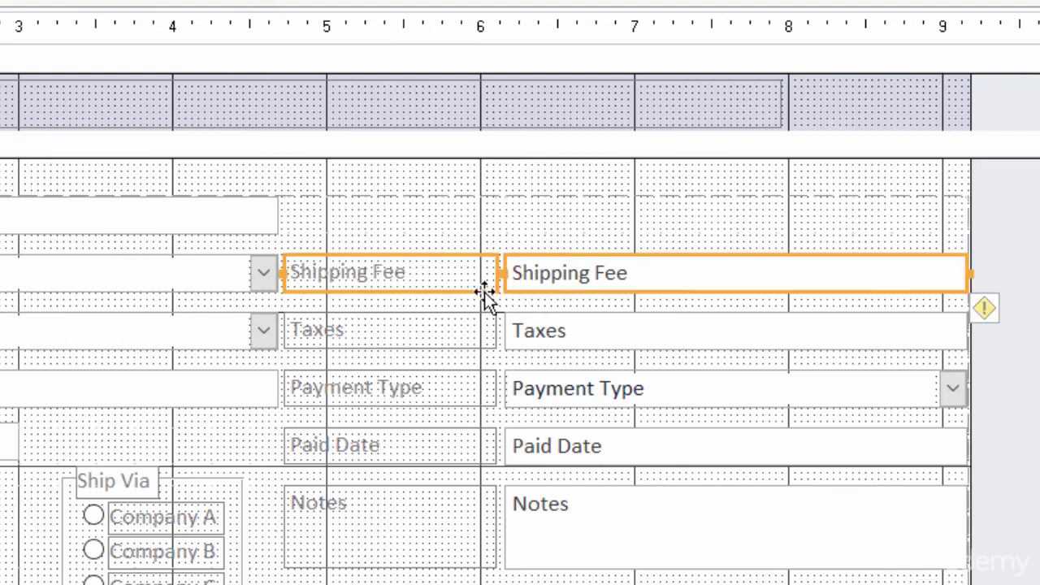
pyautogui.keyDown('shift'); pyautogui.click(460, 338); pyautogui.keyUp('shift')
pyautogui.keyDown('shift'); pyautogui.click(559, 336); pyautogui.keyUp('shift')
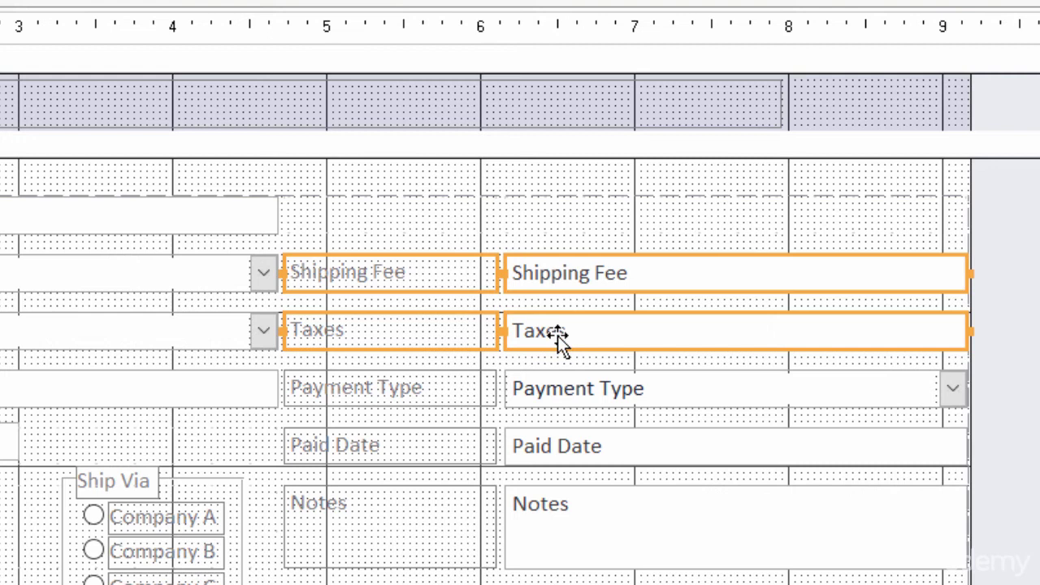
pyautogui.moveTo(558, 339); pyautogui.dragTo(557, 301)
pyautogui.moveTo(558, 263); pyautogui.dragTo(553, 240)
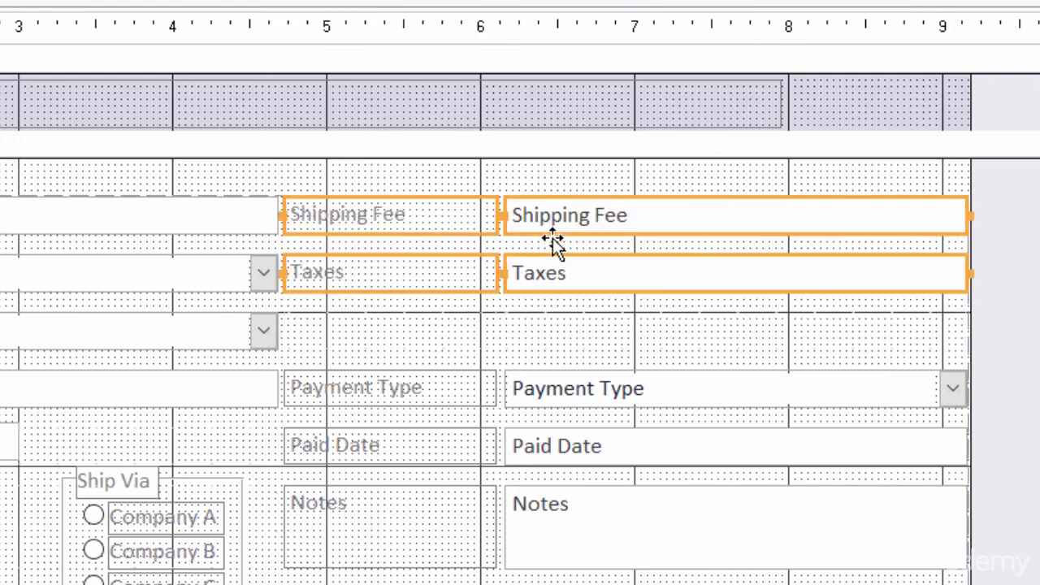
# Delete the Notes controls and move Paid Date down into their spot.
pyautogui.click(459, 542)
pyautogui.keyDown('shift'); pyautogui.click(631, 541); pyautogui.keyUp('shift')
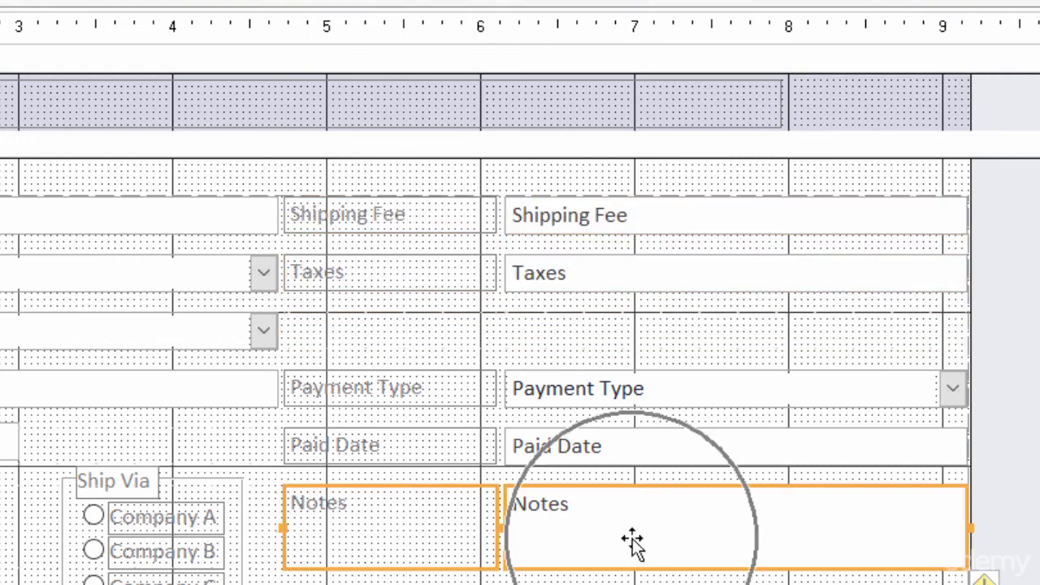
pyautogui.press('Delete')
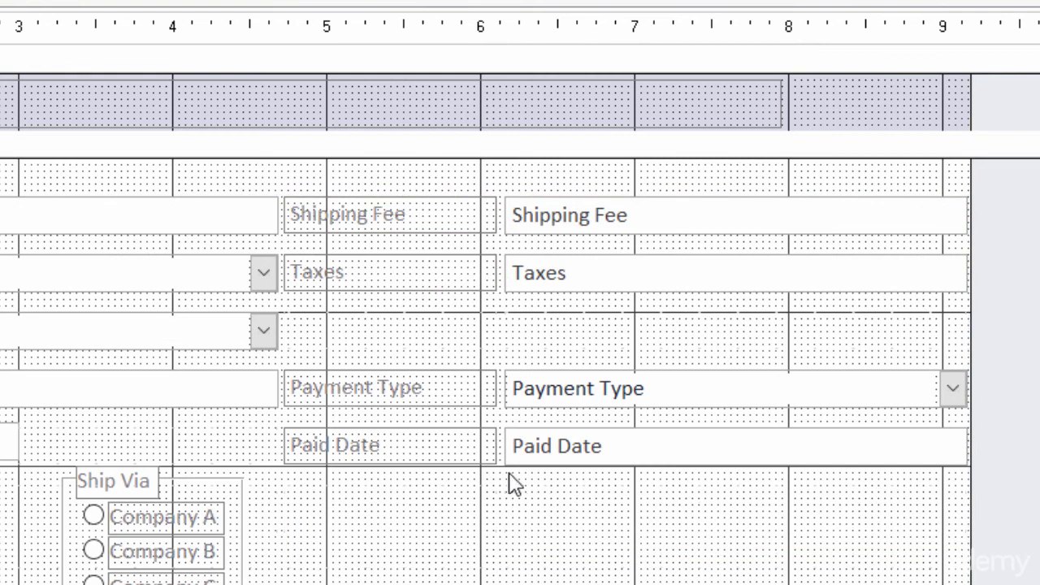
pyautogui.click(453, 446)
pyautogui.keyDown('shift'); pyautogui.click(557, 451); pyautogui.keyUp('shift')
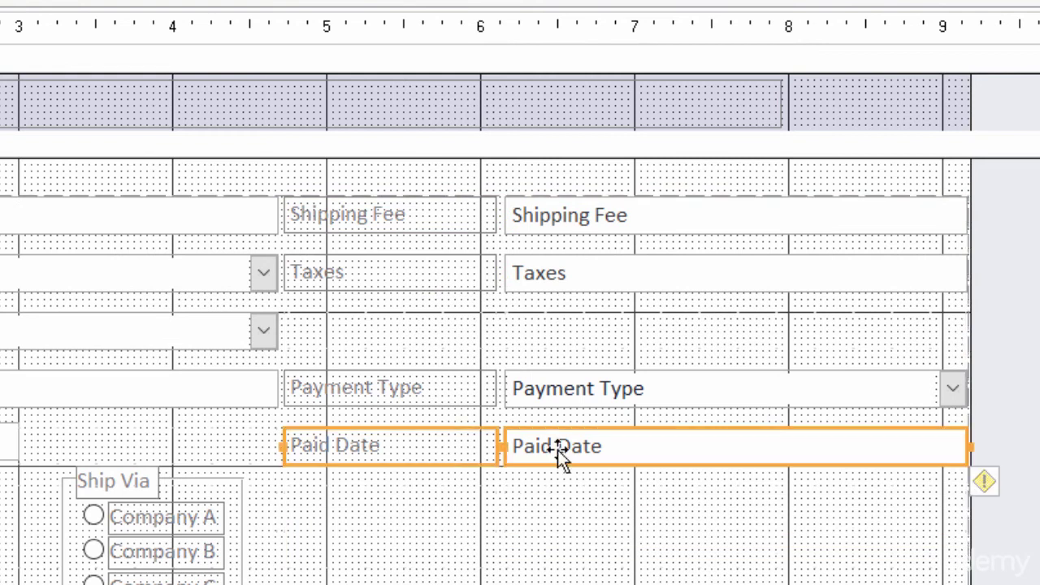
pyautogui.moveTo(557, 452); pyautogui.dragTo(566, 551)
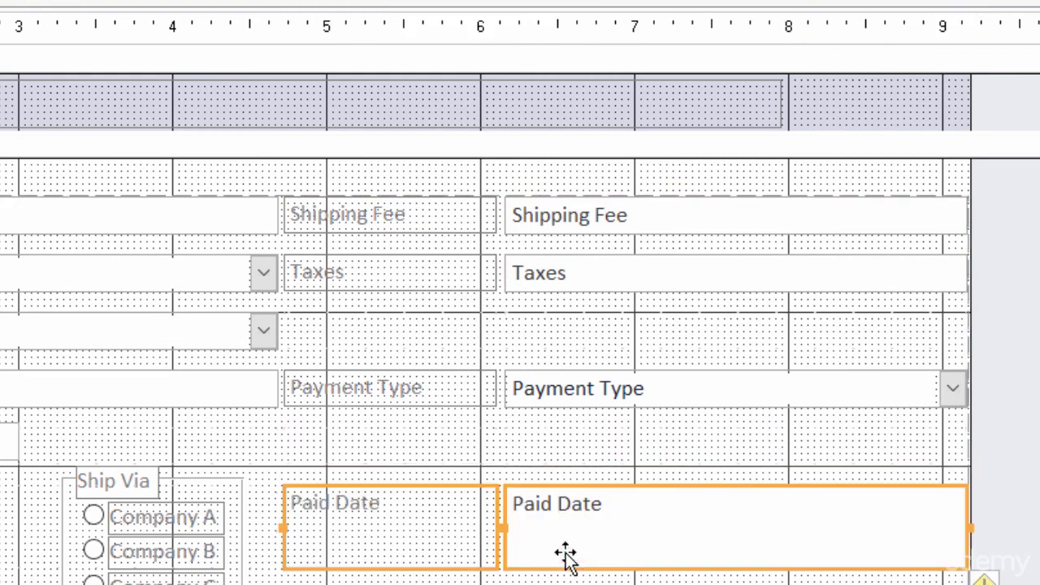
# Delete the Payment Type label and combo box.
pyautogui.click(451, 402)
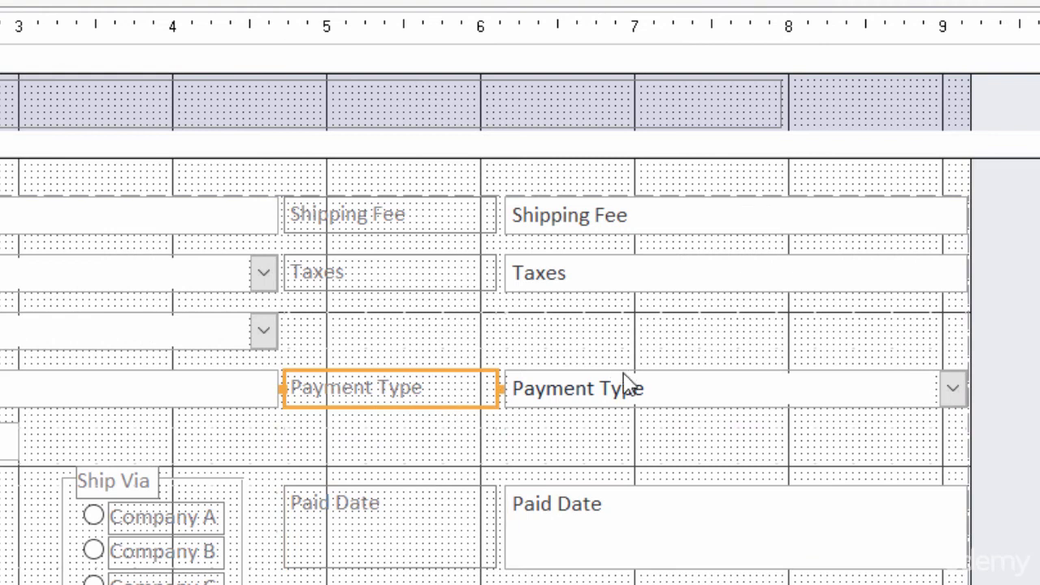
pyautogui.keyDown('shift'); pyautogui.click(623, 374); pyautogui.keyUp('shift')
pyautogui.press('Delete')
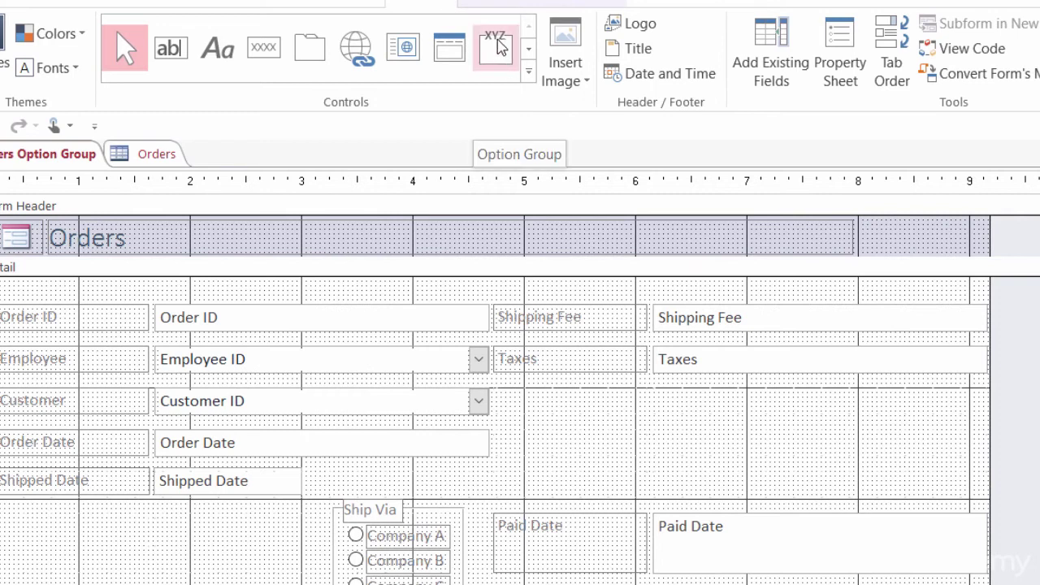
# Draw an Option Group control in the gap below Taxes on the Orders form.
pyautogui.click(498, 47)
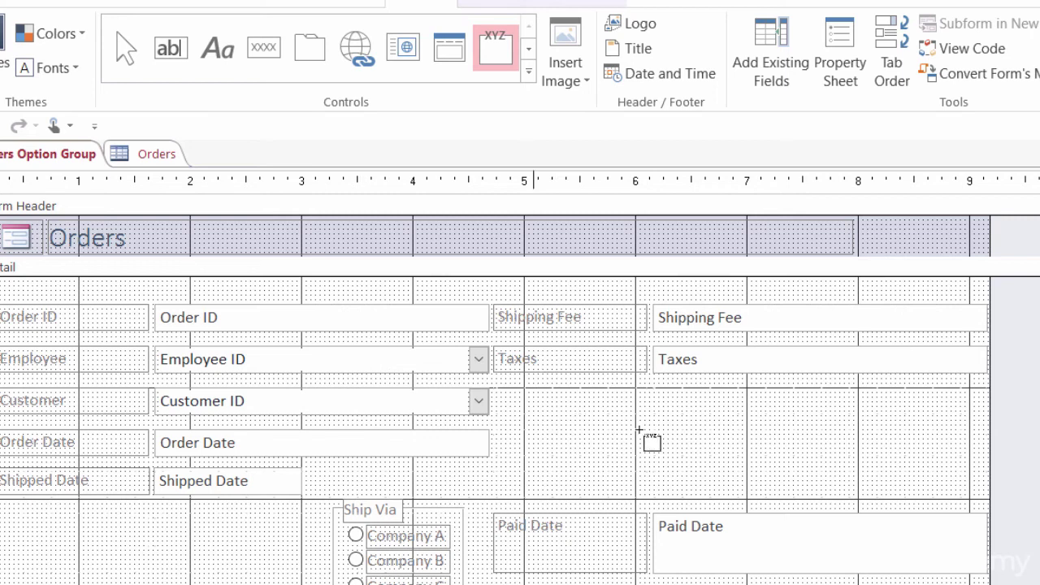
pyautogui.moveTo(533, 393); pyautogui.dragTo(752, 495)
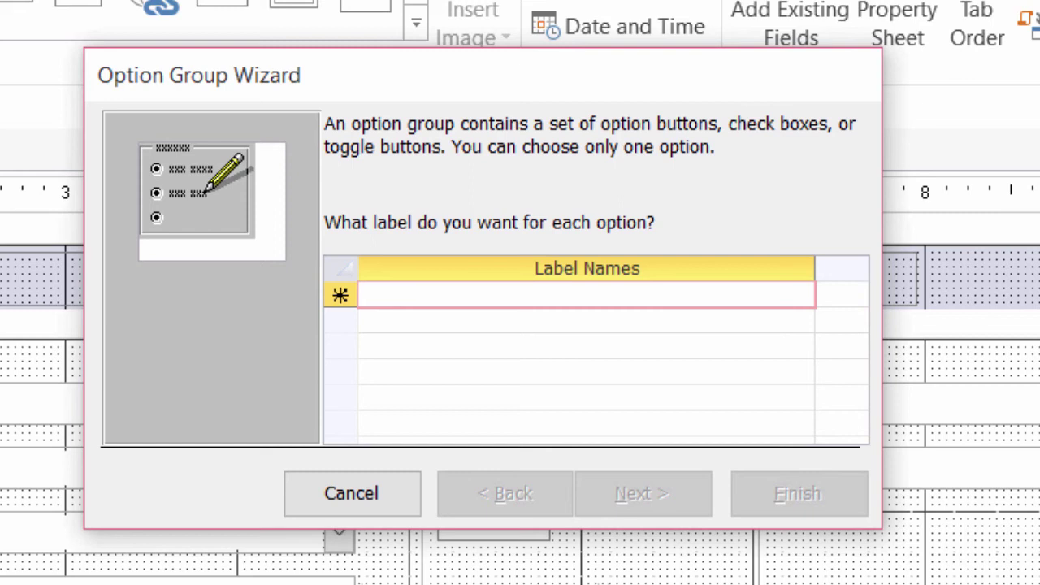
# Enter Cash, Check and Credit Card as option labels with no default choice.
pyautogui.write('Cash')
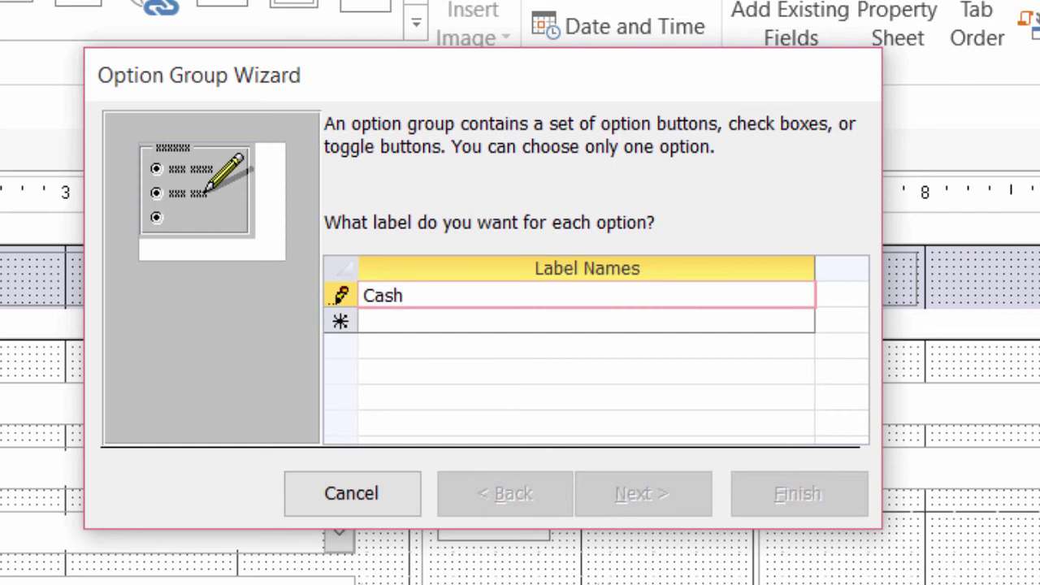
pyautogui.click(363, 321)
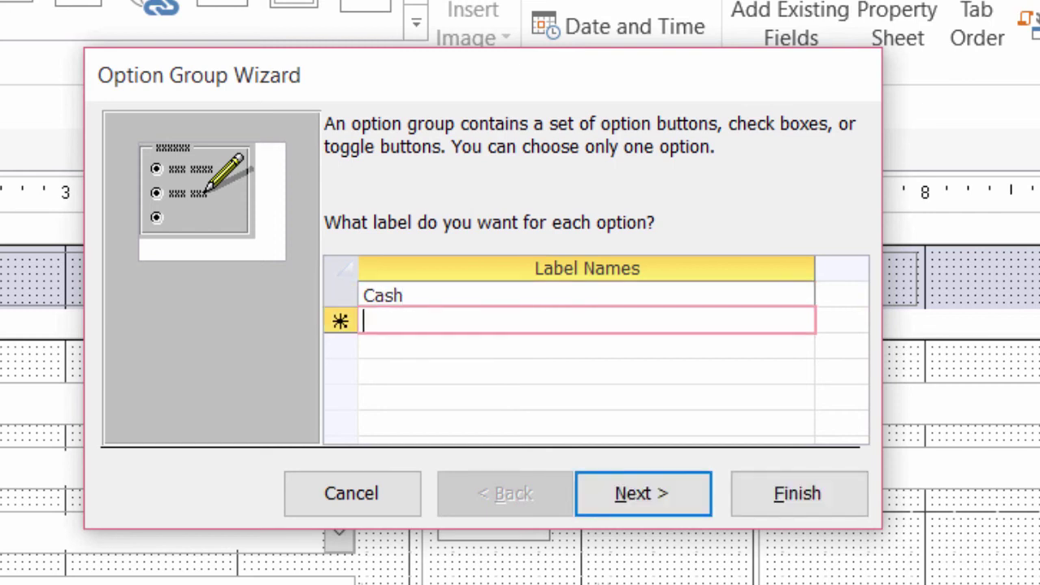
pyautogui.write('C')
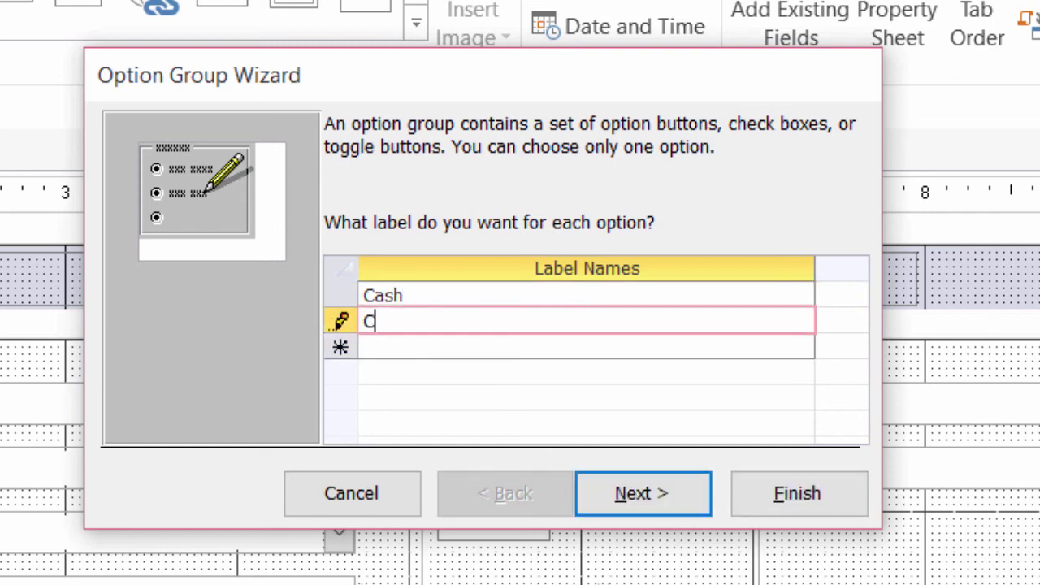
pyautogui.write('heck')
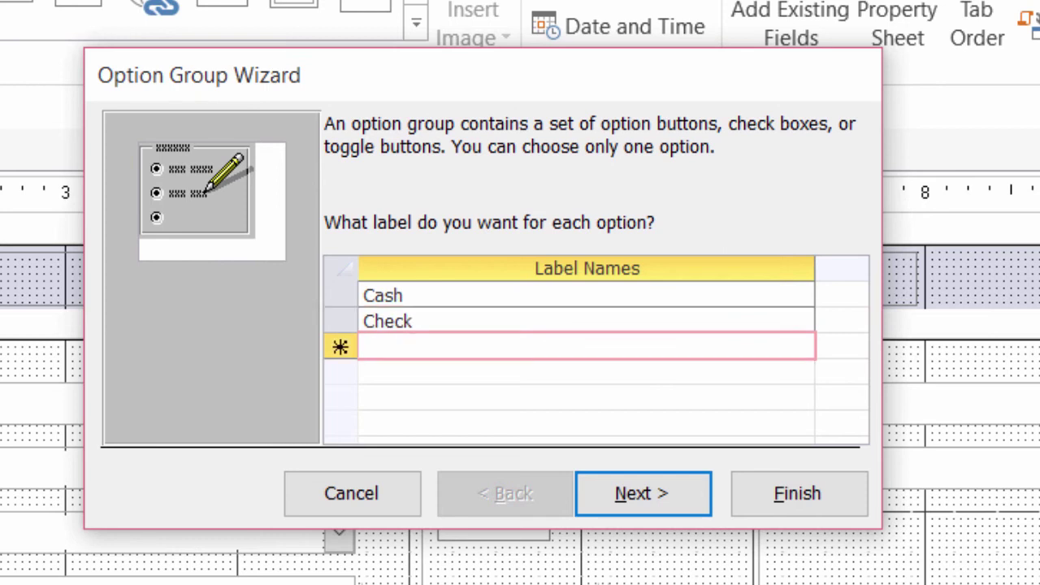
pyautogui.write('Credit C')
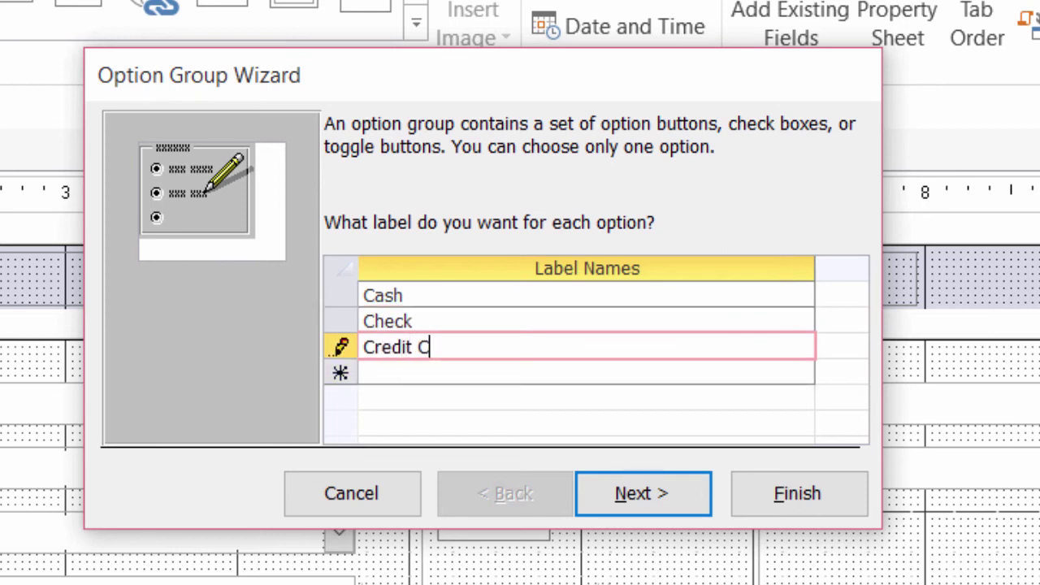
pyautogui.write('ard')
pyautogui.click(610, 499)
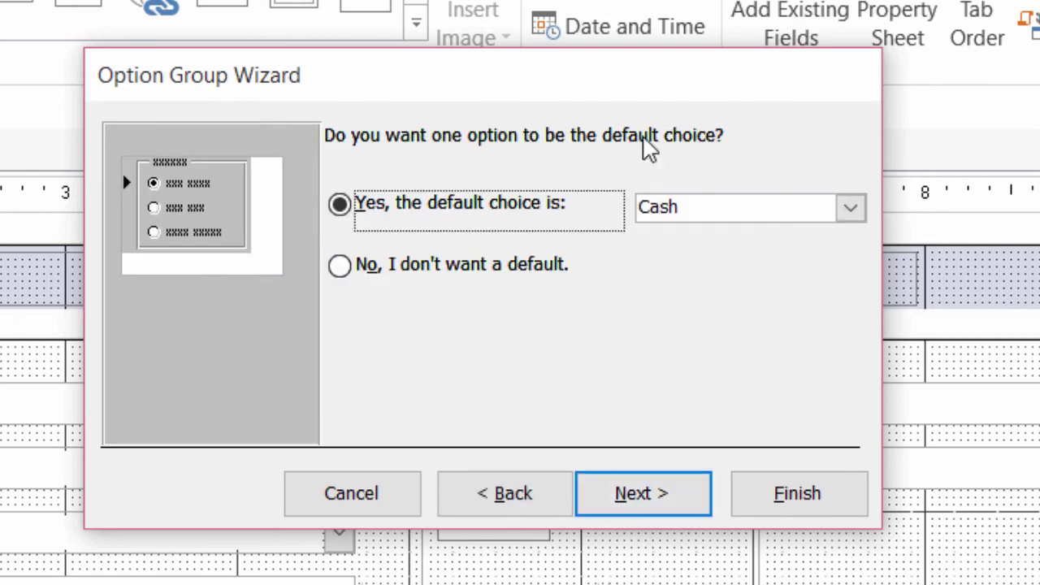
pyautogui.click(352, 269)
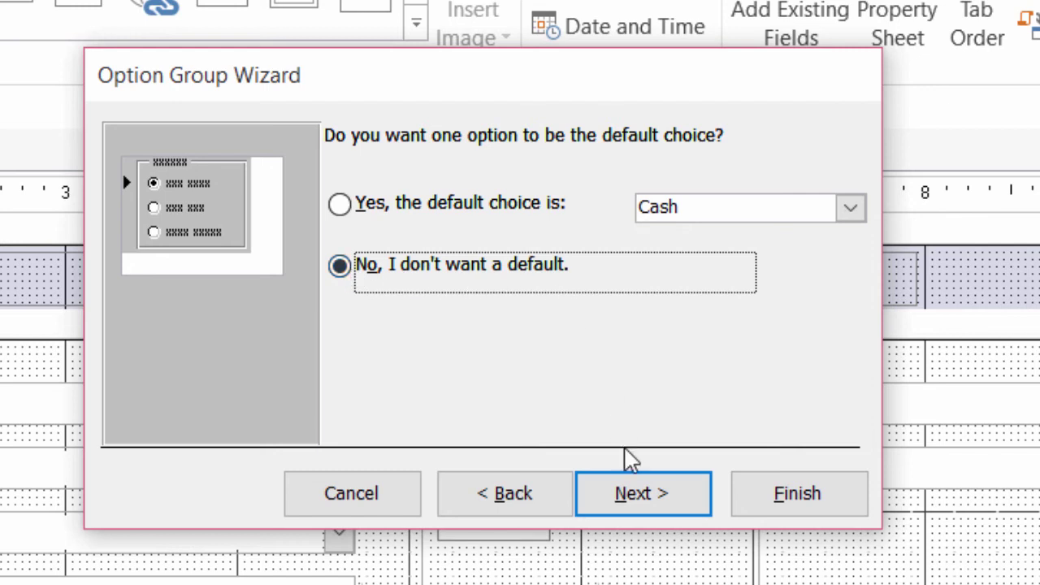
pyautogui.click(645, 505)
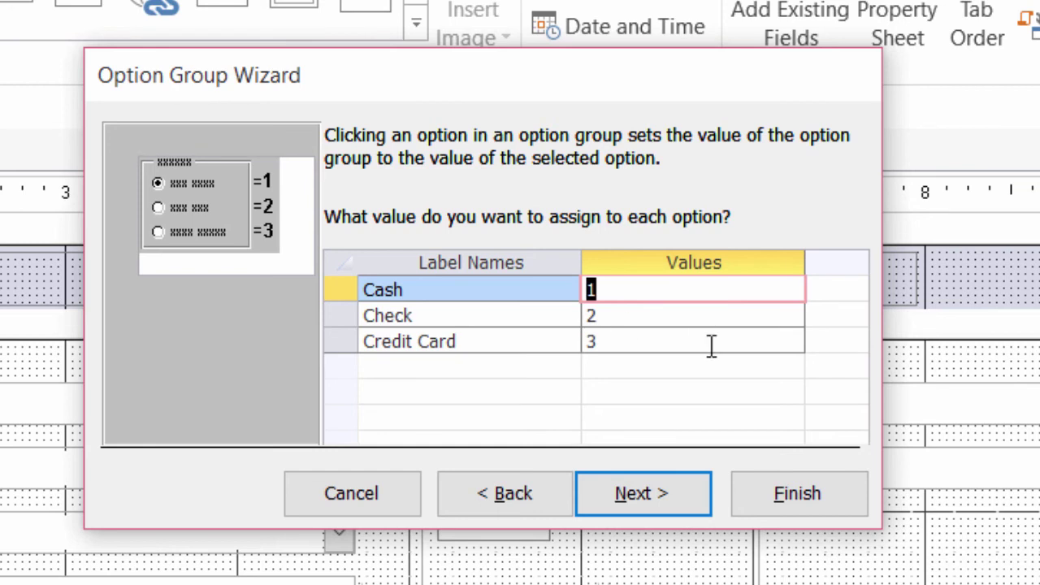
# Have the option group store its value in the Payment Type field.
pyautogui.click(664, 498)
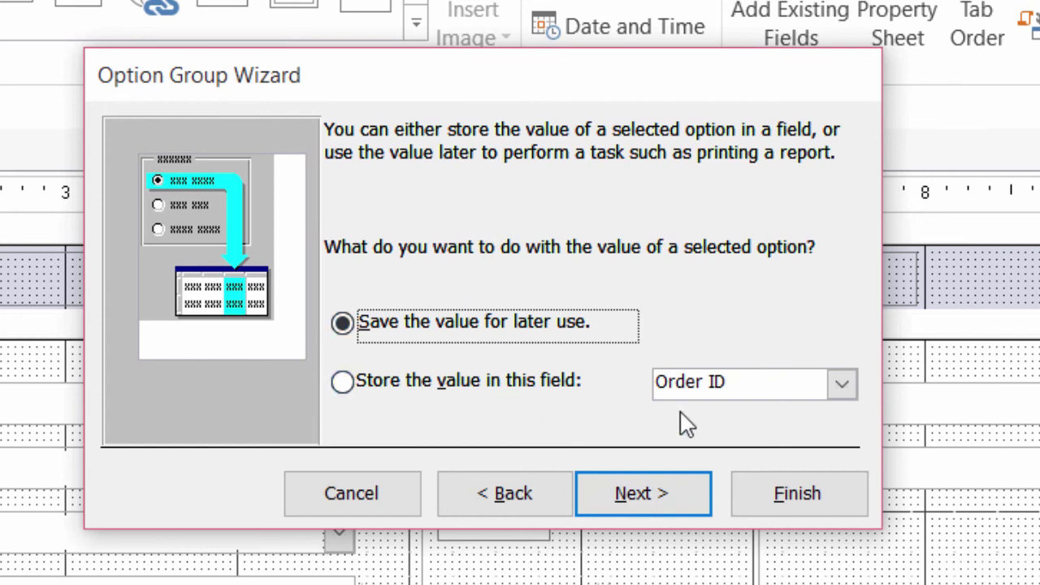
pyautogui.click(341, 383)
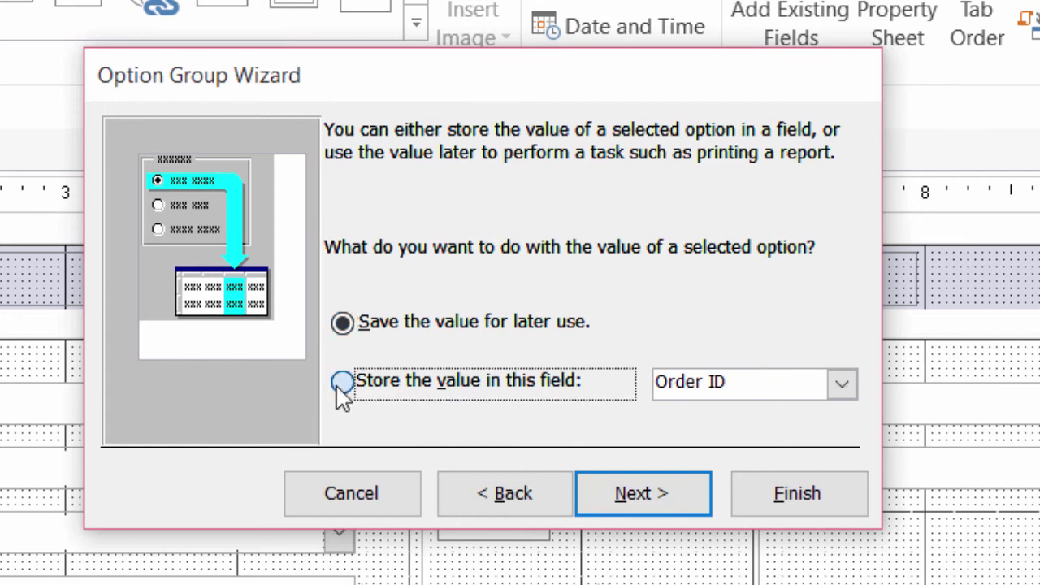
pyautogui.click(835, 390)
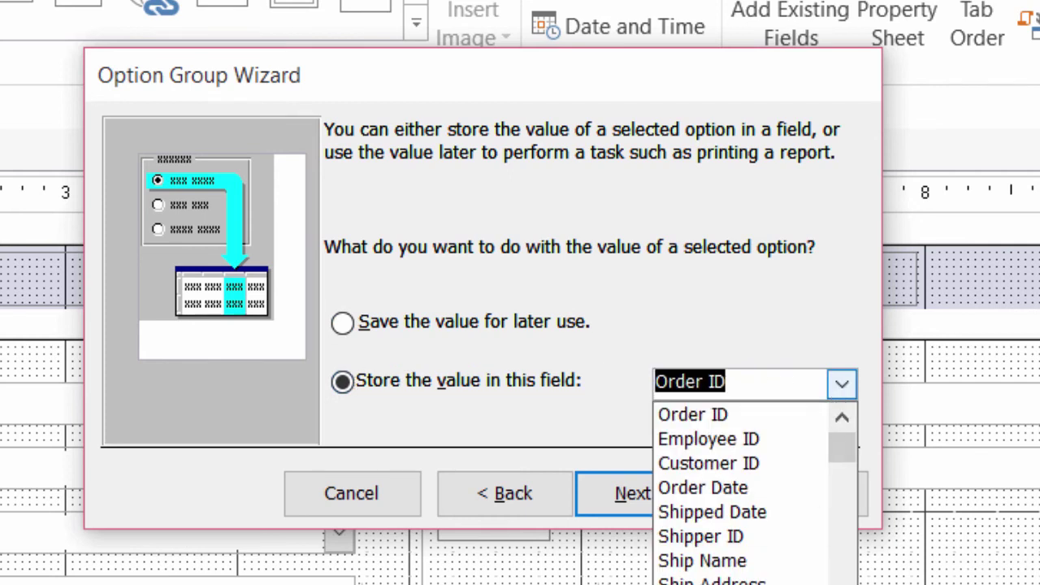
pyautogui.click(699, 569)
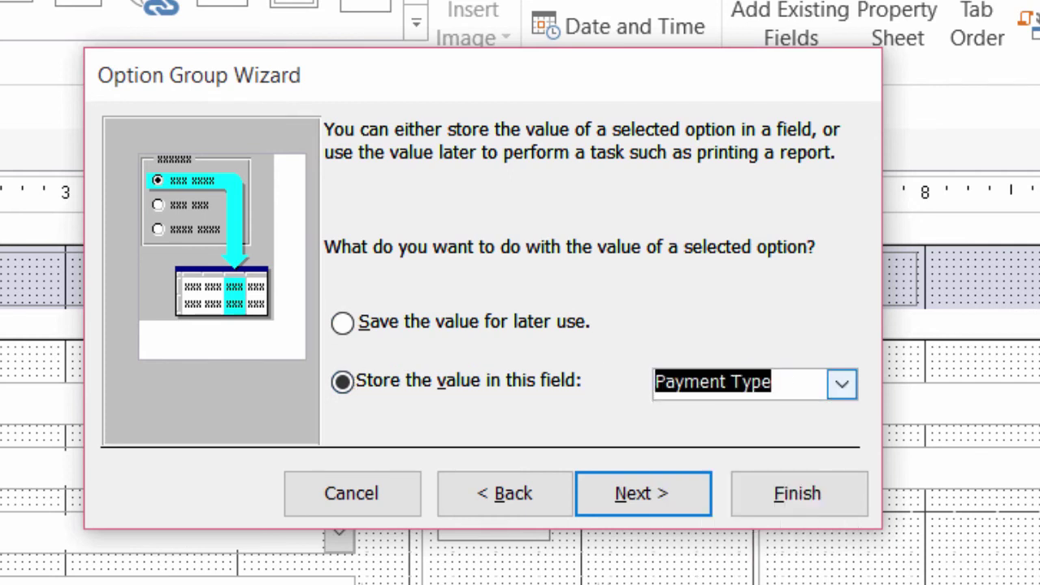
pyautogui.click(664, 510)
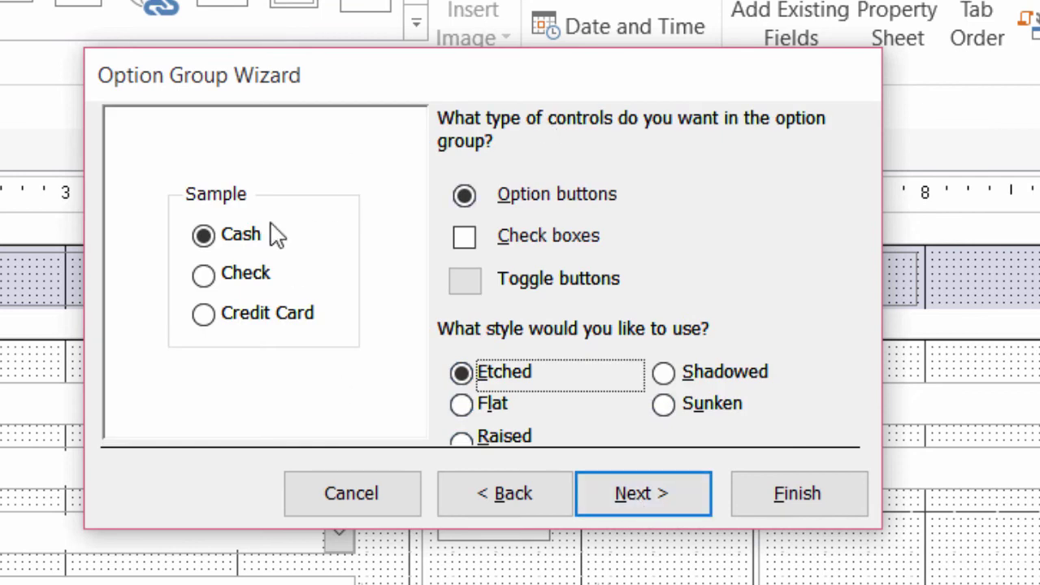
# Style the group as option buttons with the Etched look.
pyautogui.click(466, 239)
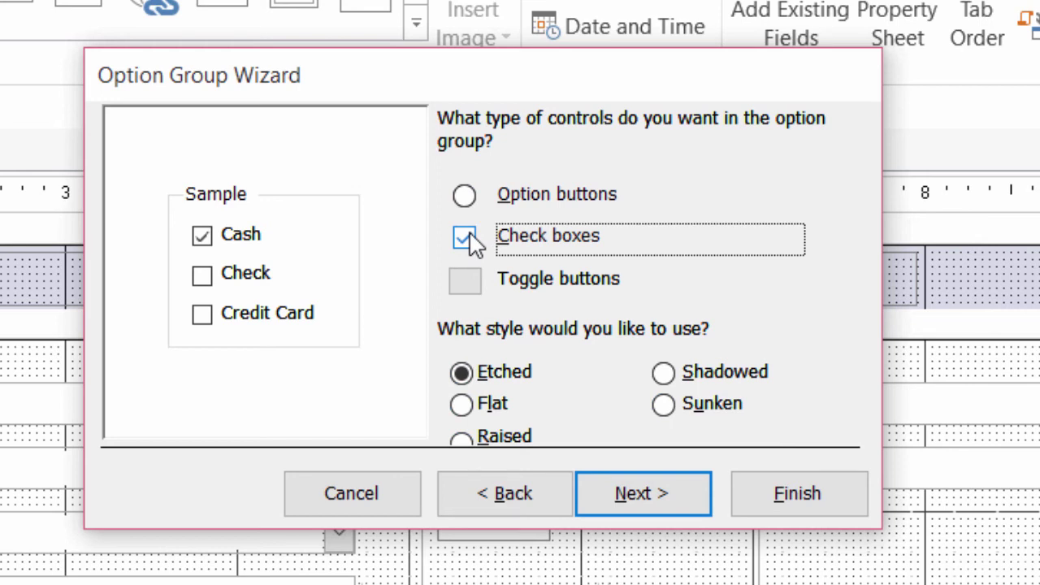
pyautogui.click(464, 196)
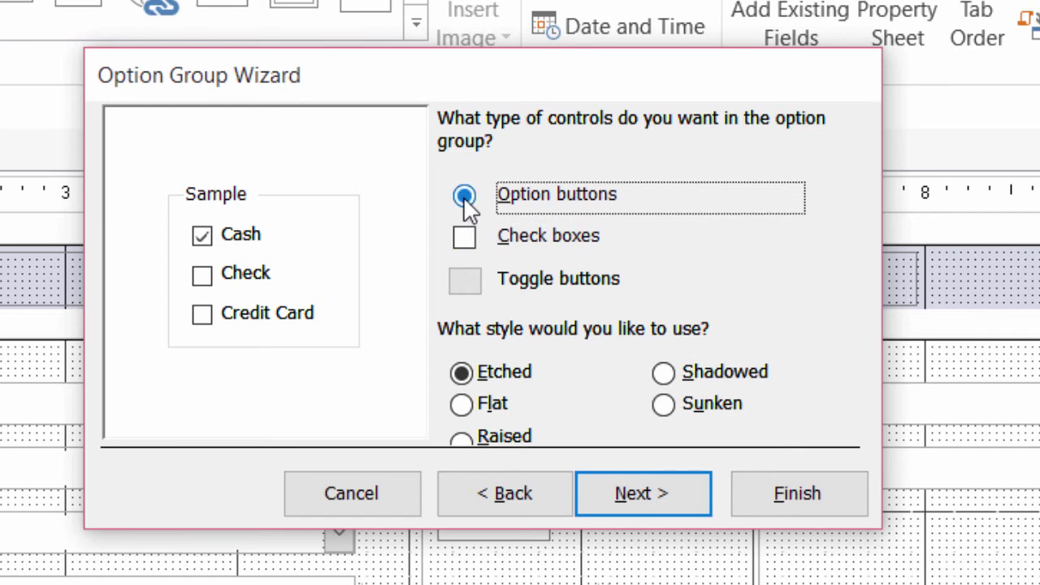
pyautogui.click(469, 284)
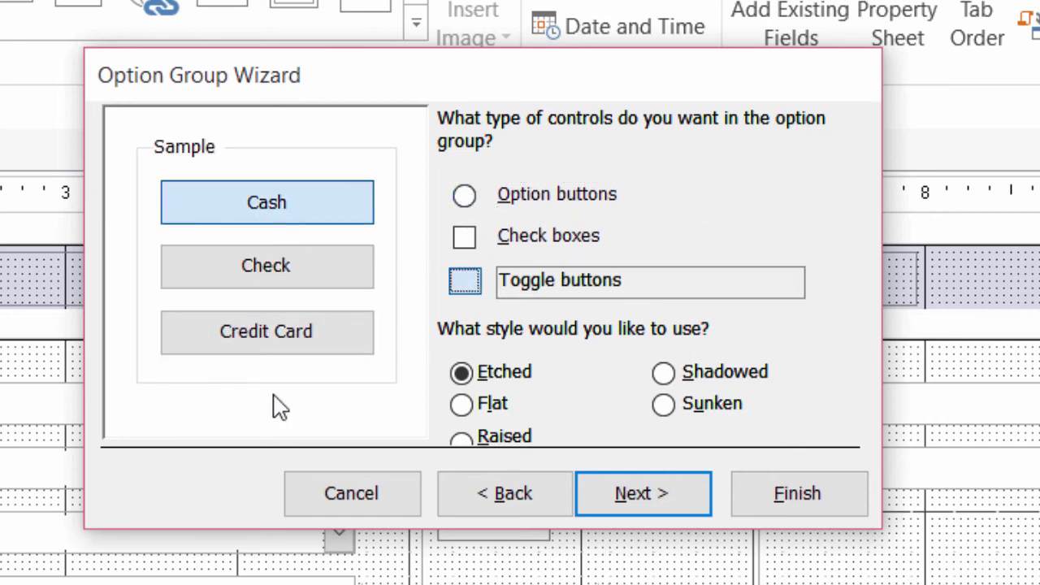
pyautogui.click(469, 201)
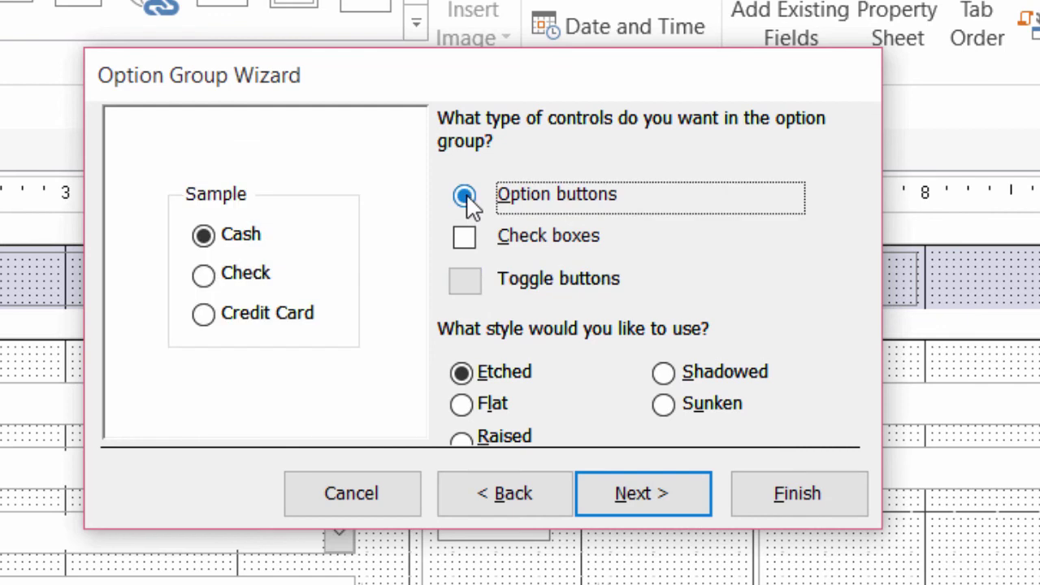
pyautogui.click(463, 406)
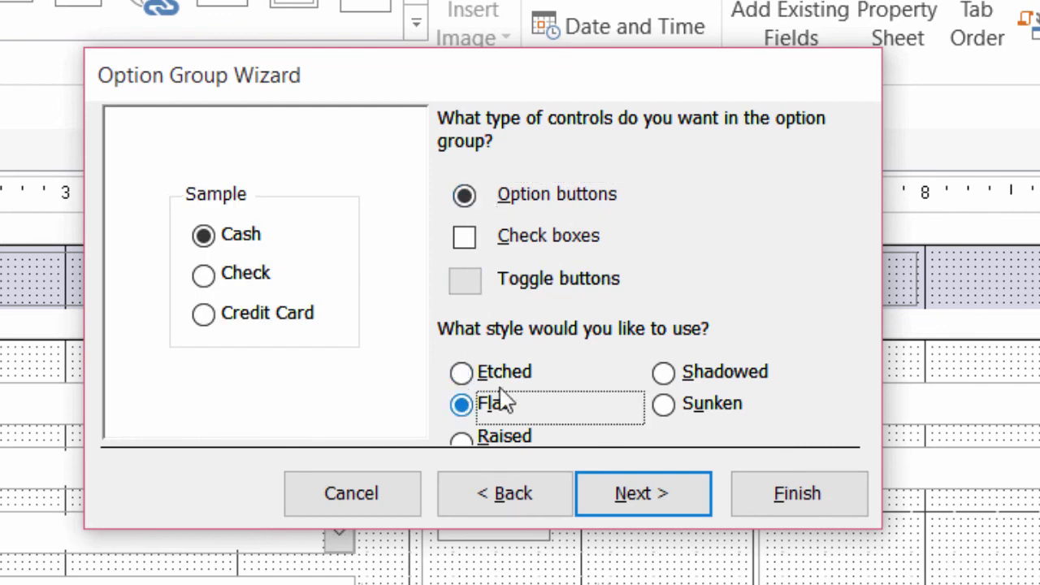
pyautogui.click(664, 372)
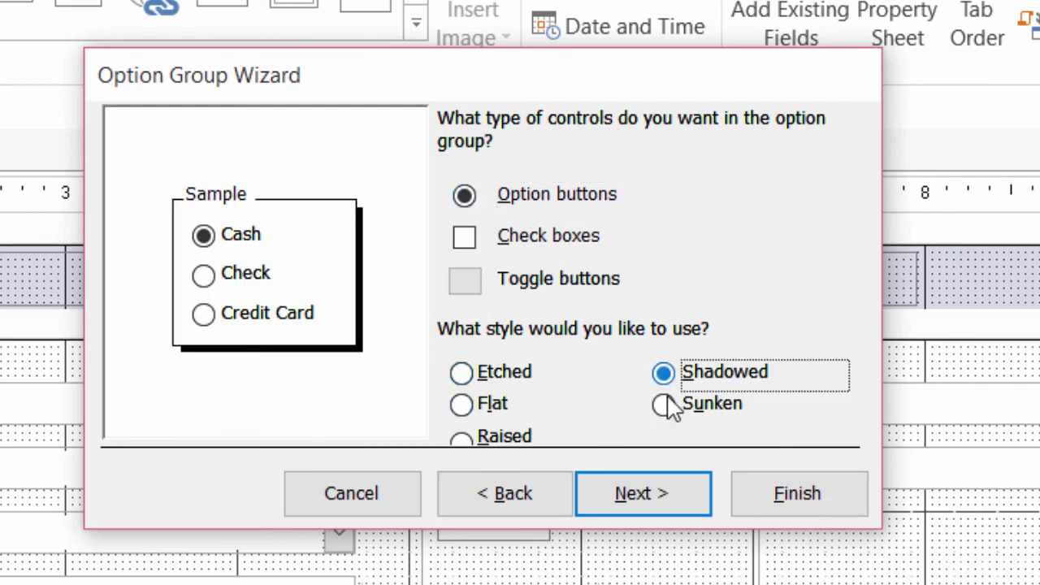
pyautogui.click(666, 407)
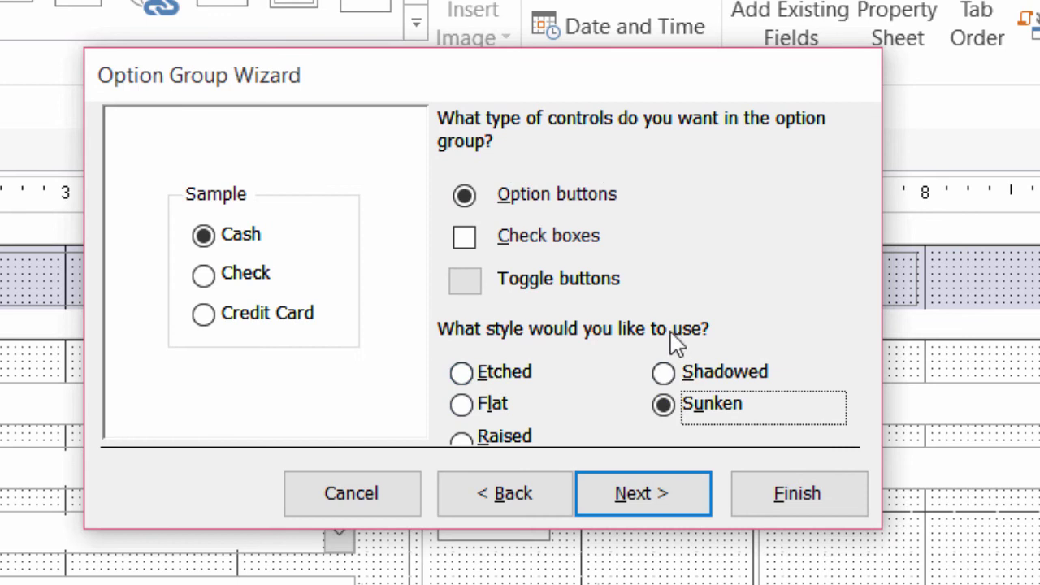
pyautogui.click(464, 370)
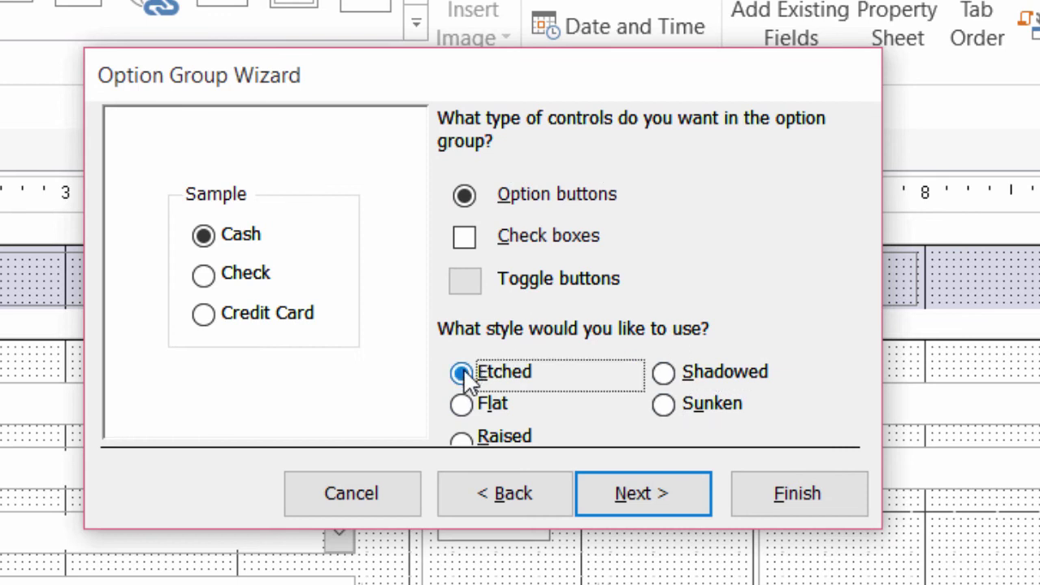
pyautogui.click(616, 502)
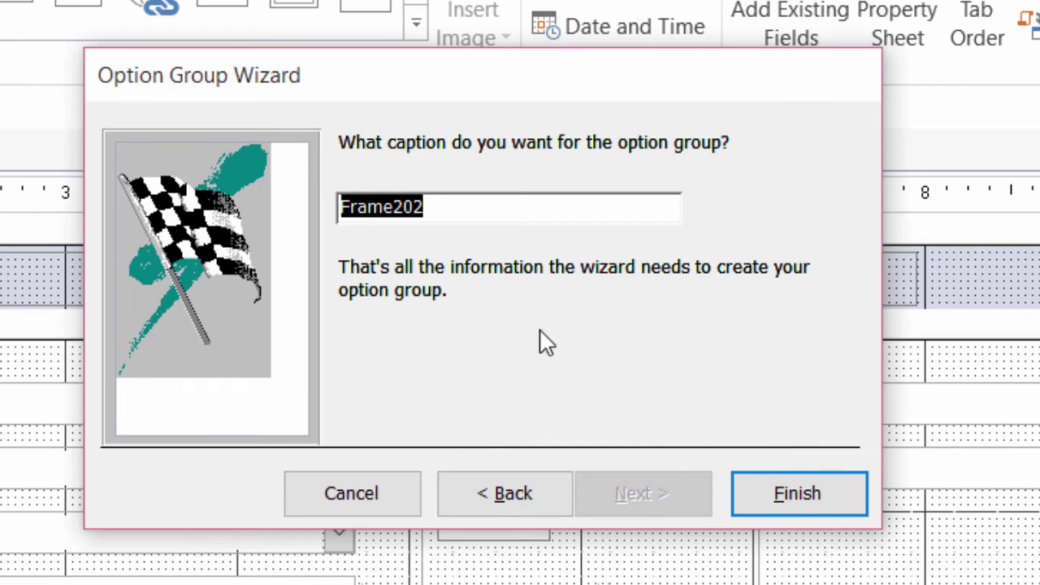
# Caption the option group 'Payment Type' and finish the wizard.
pyautogui.write('Payment ')
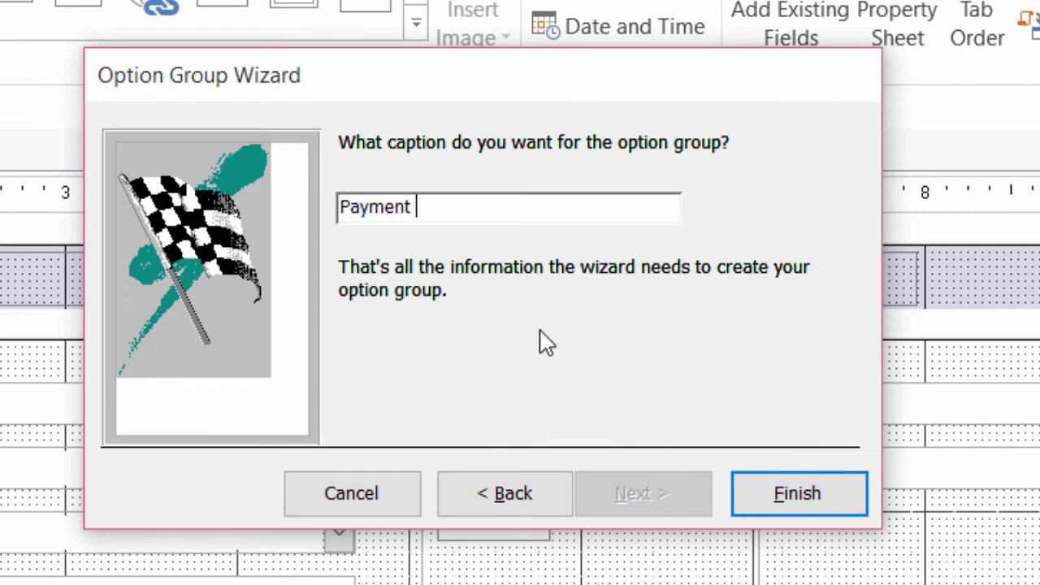
pyautogui.write('Type')
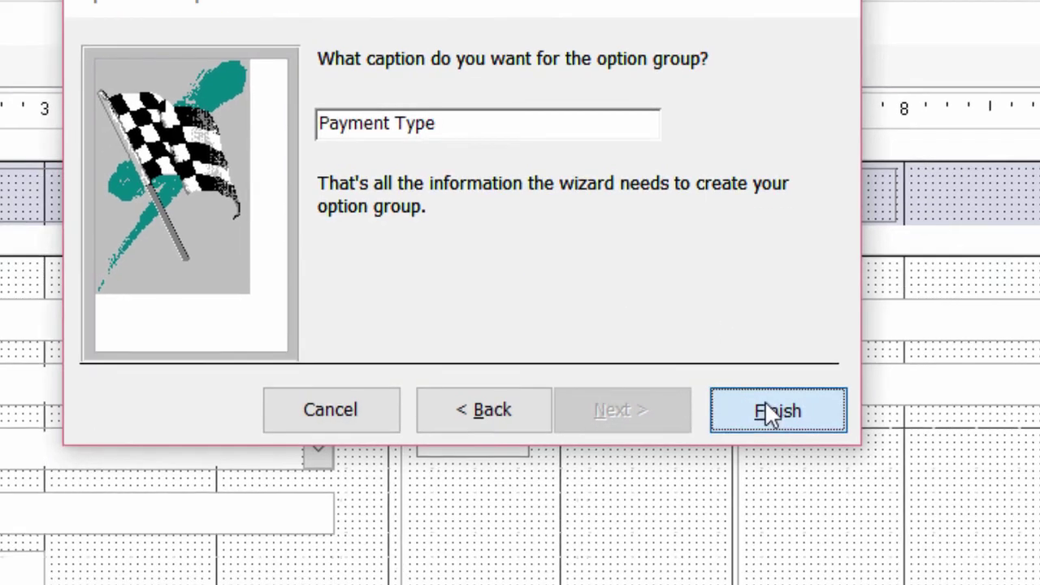
pyautogui.click(789, 496)
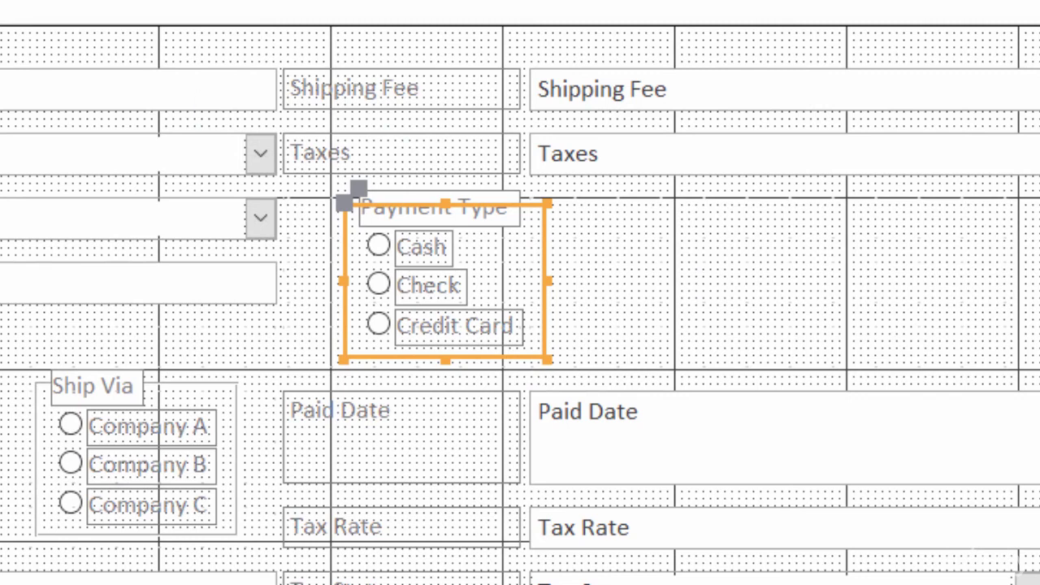
# In Form view, set order 30 to Credit Card and order 31 to Cash.
pyautogui.press('F5')
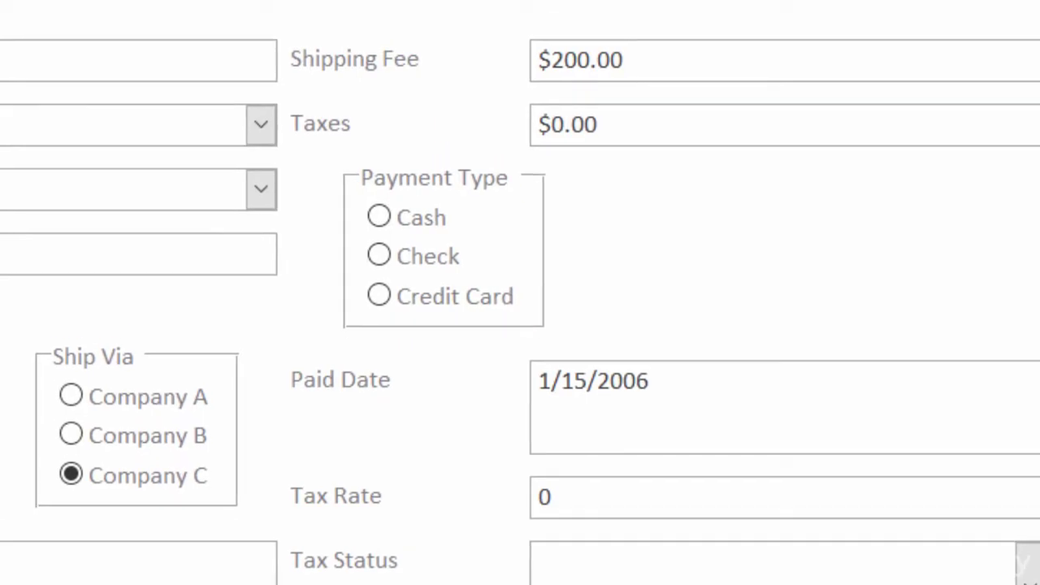
pyautogui.click(381, 231)
pyautogui.click(381, 269)
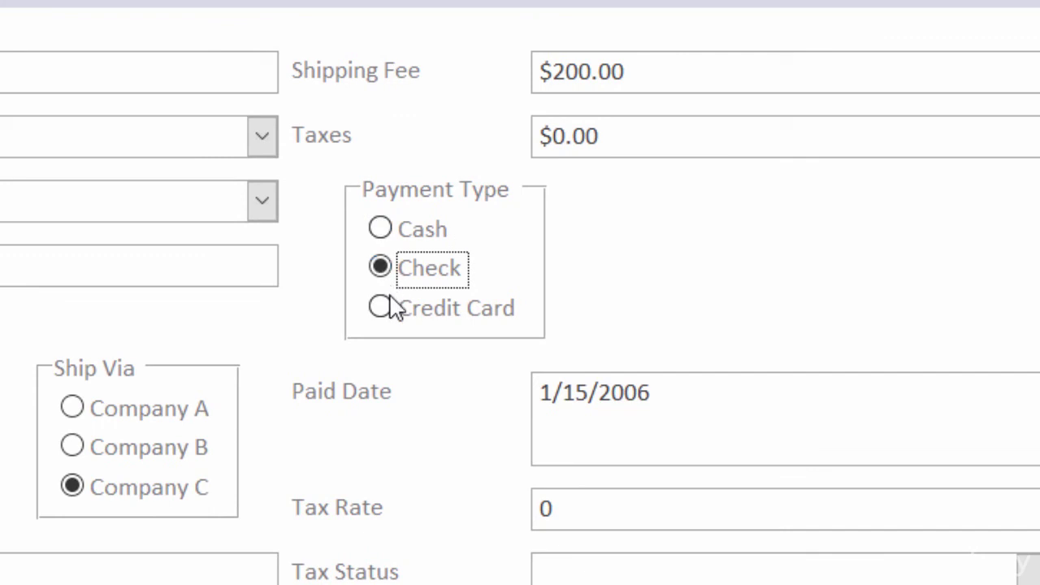
pyautogui.click(382, 308)
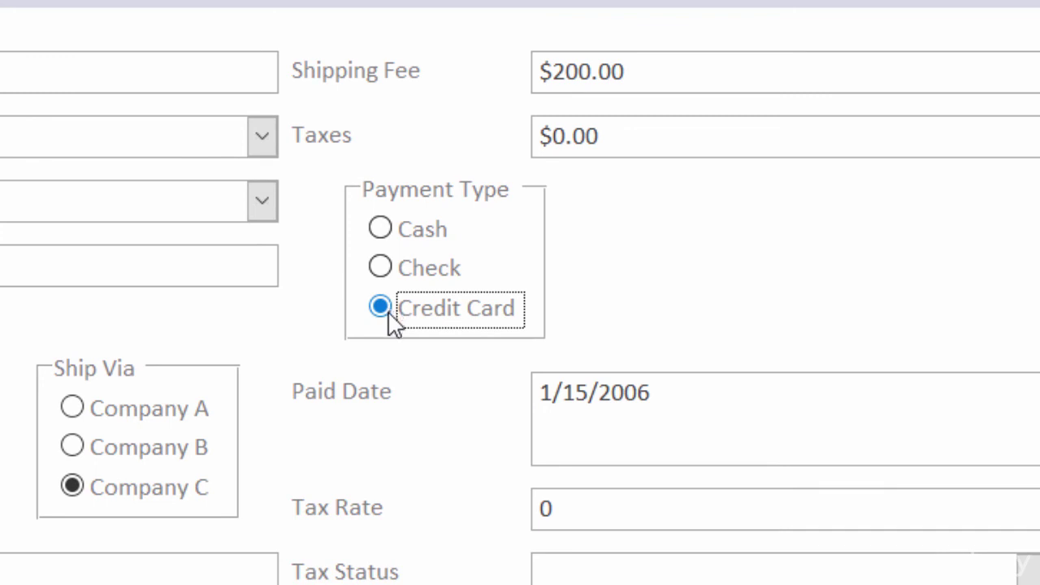
pyautogui.click(598, 571)
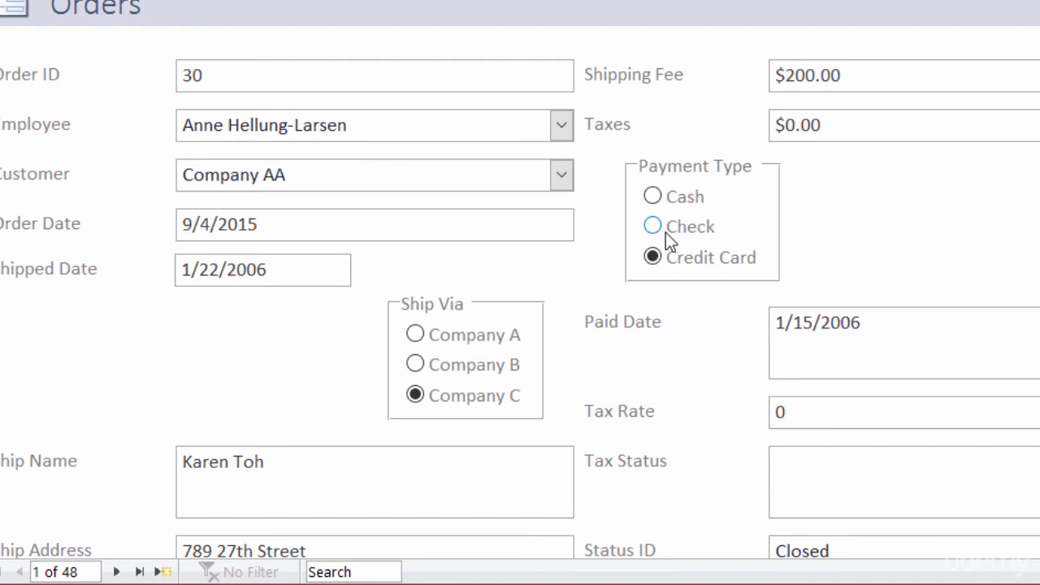
pyautogui.click(116, 572)
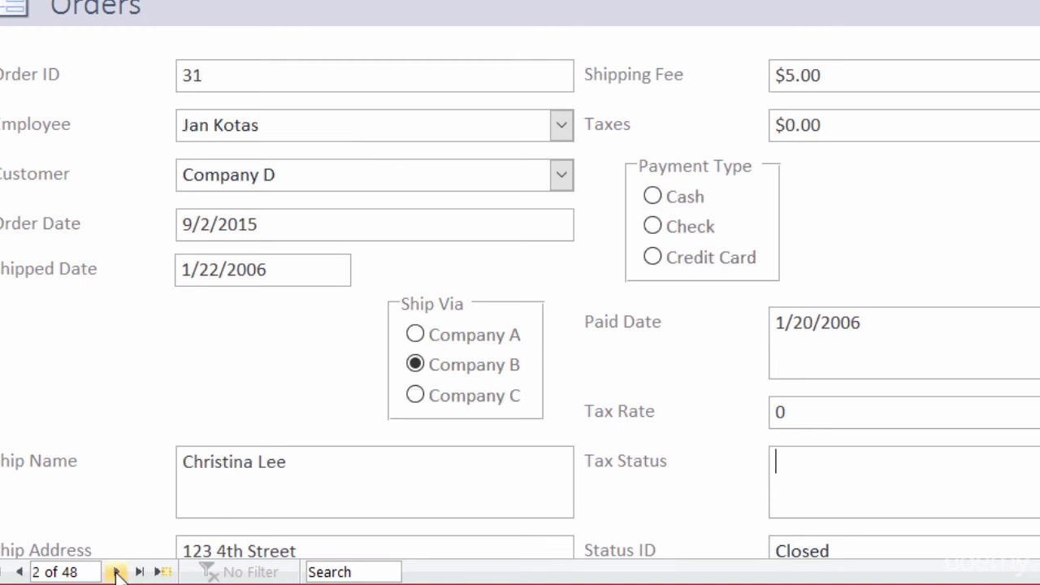
pyautogui.click(652, 197)
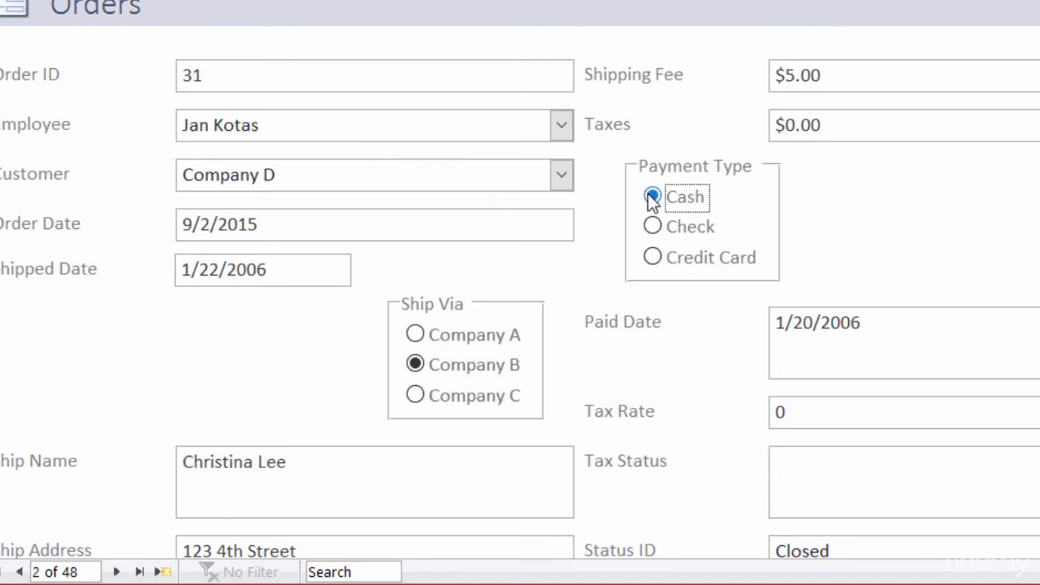
pyautogui.click(18, 573)
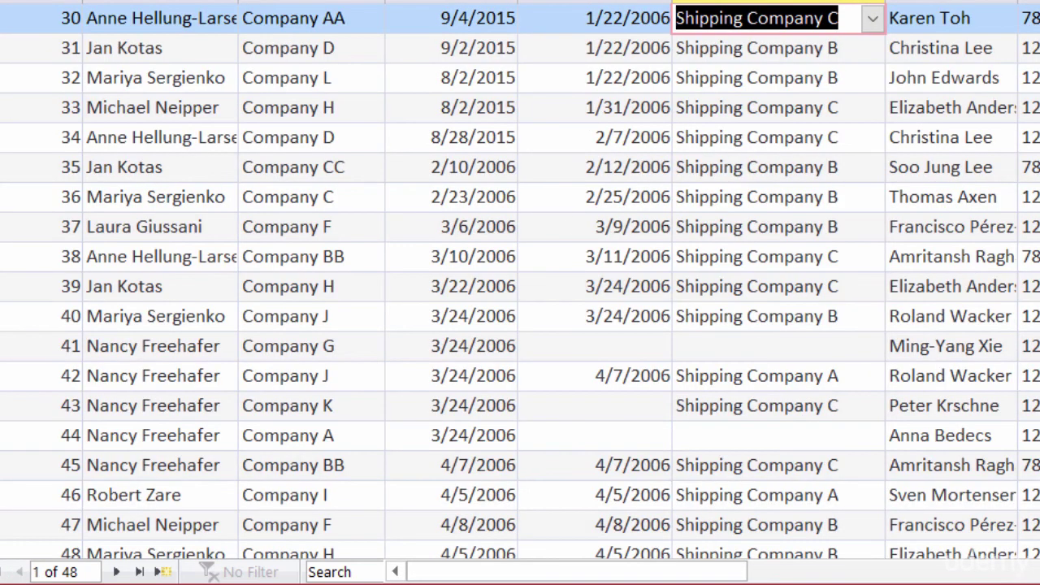
pyautogui.hscroll(3, 520, 277)
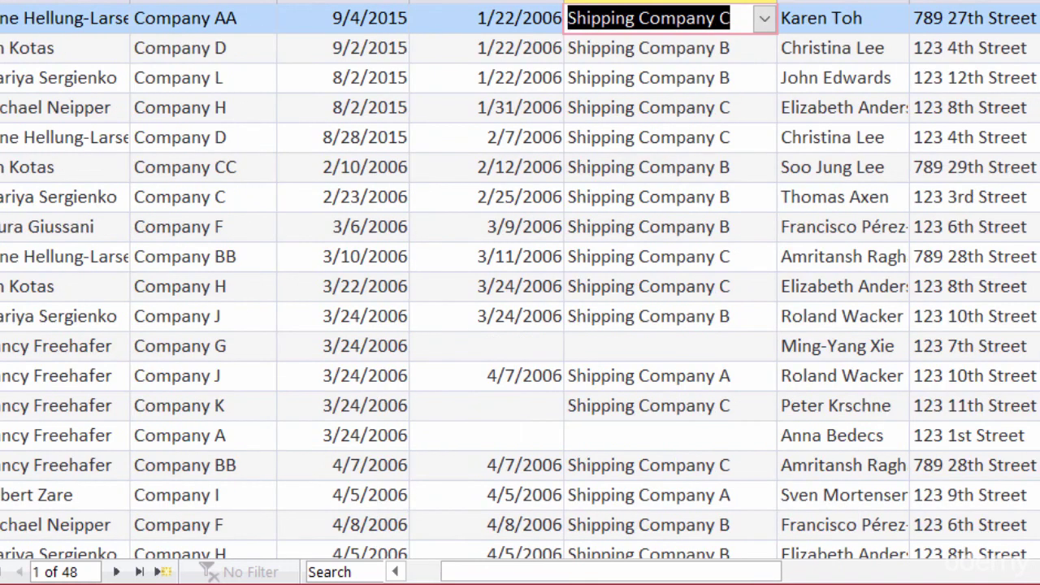
pyautogui.hscroll(15, 520, 276)
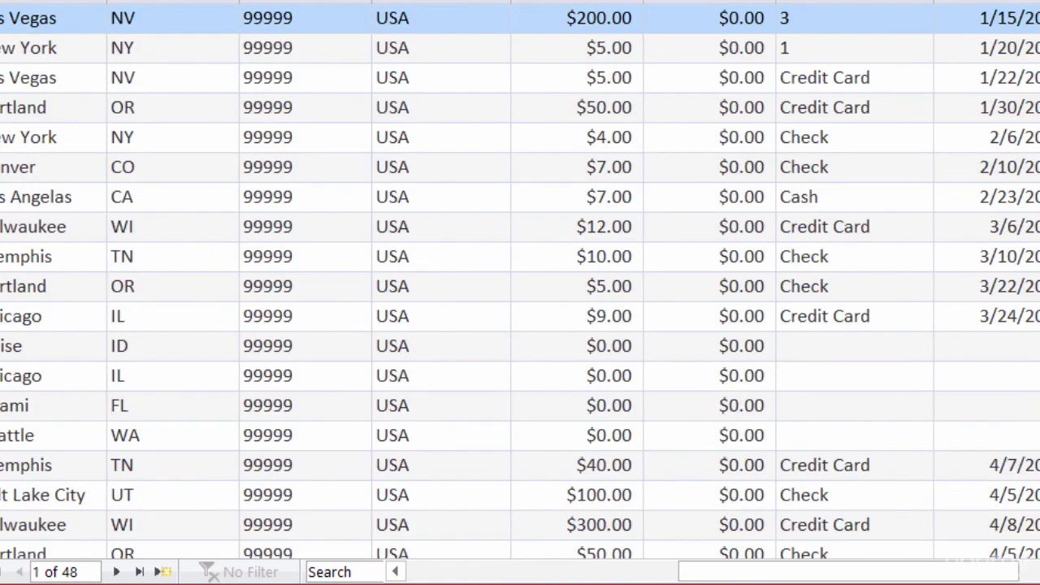
pyautogui.hscroll(4, 520, 276)
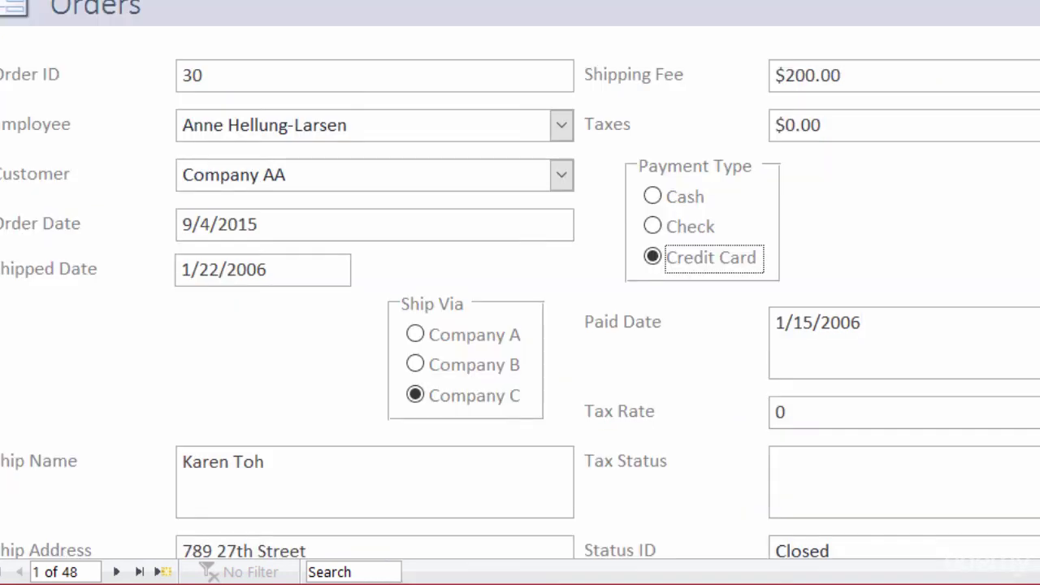
# Close the Orders Option Group form, saving its design changes.
pyautogui.rightClick(17, 4)
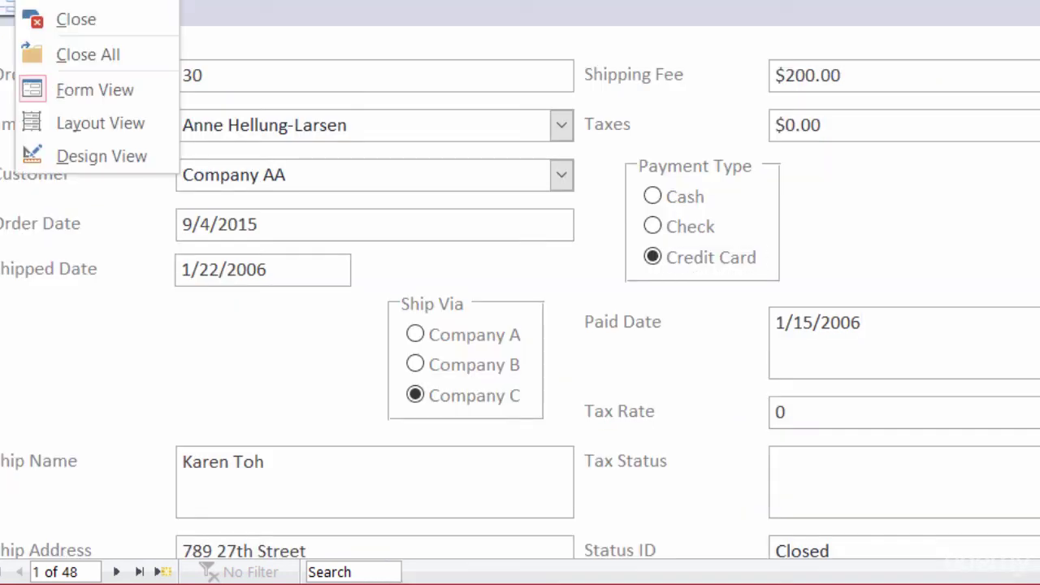
pyautogui.click(55, 19)
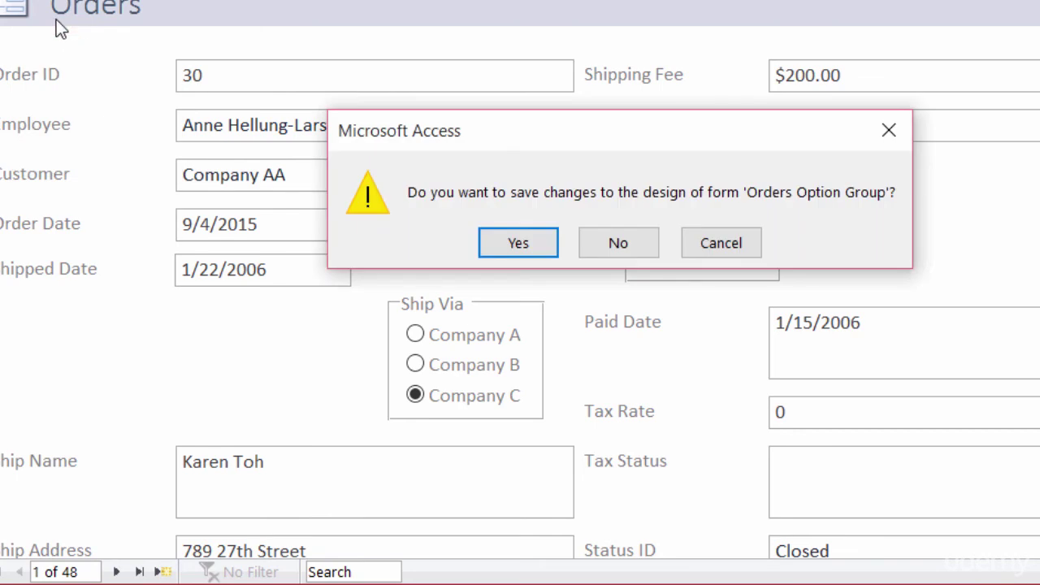
pyautogui.click(515, 238)
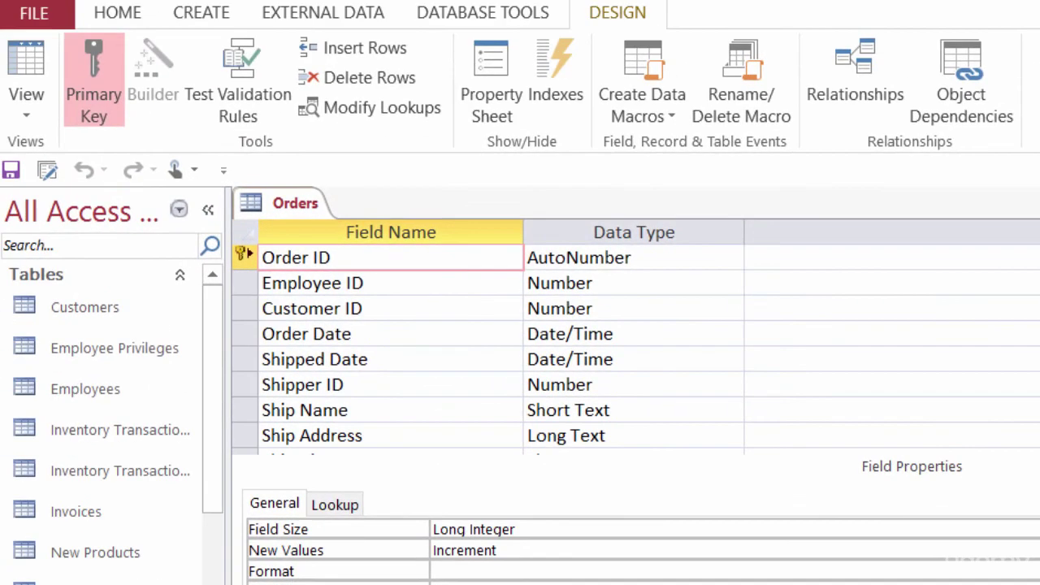
# Clear Payment Type's Credit Card, Check, Cash row source and open its data type list.
pyautogui.scroll(-3, 488, 346)
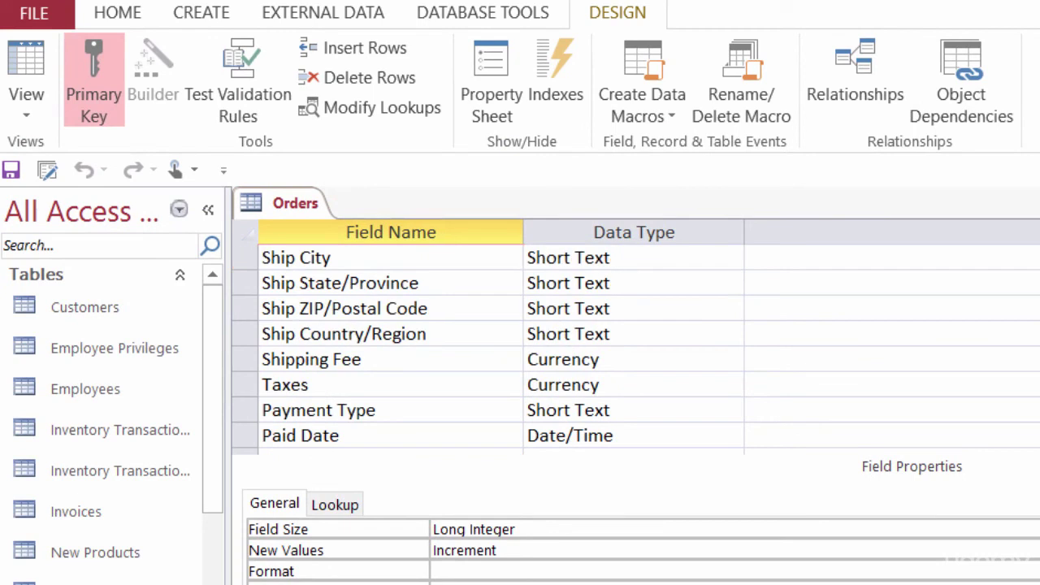
pyautogui.click(417, 406)
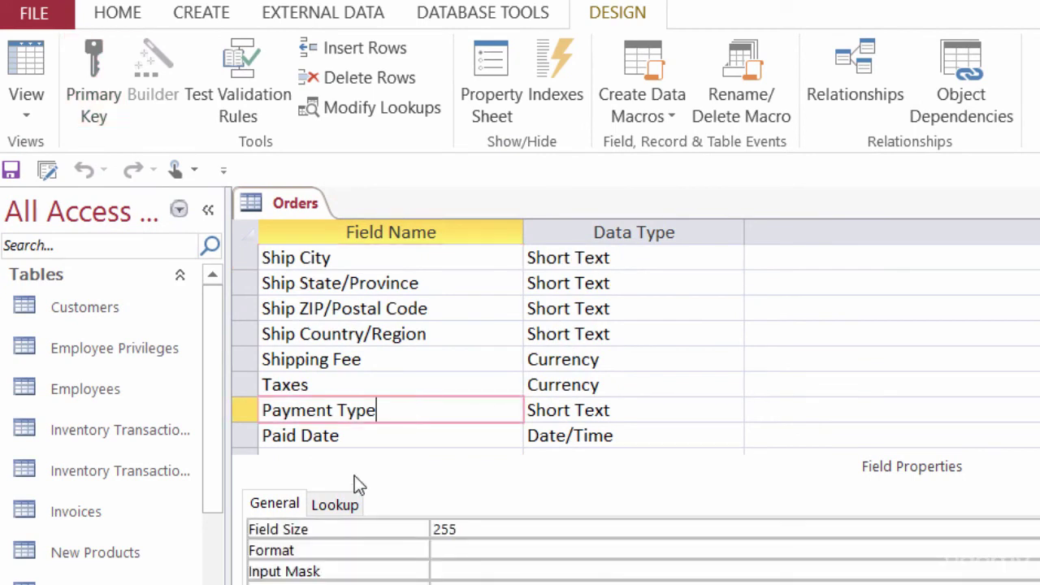
pyautogui.click(347, 504)
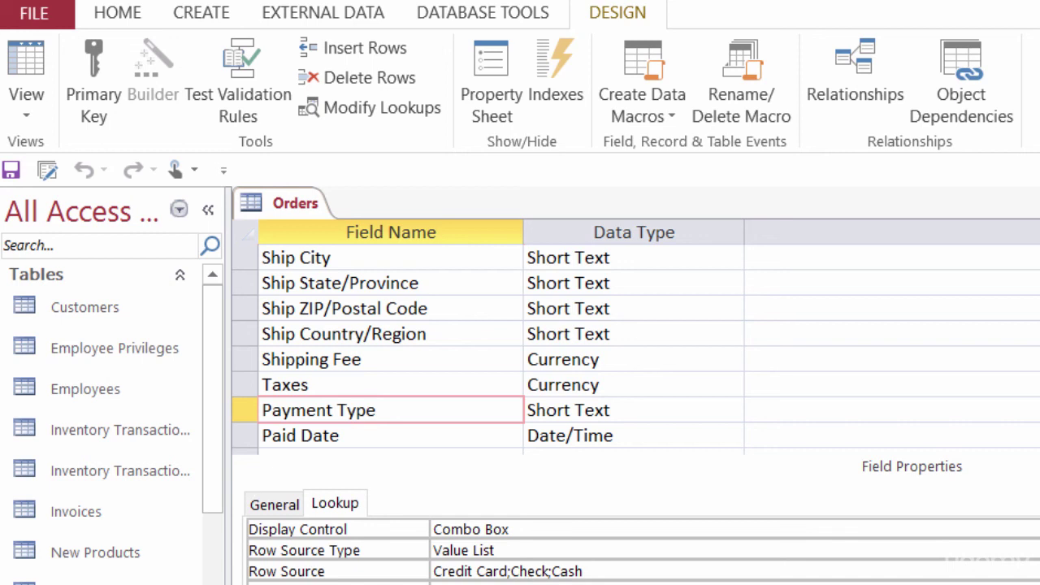
pyautogui.click(596, 571)
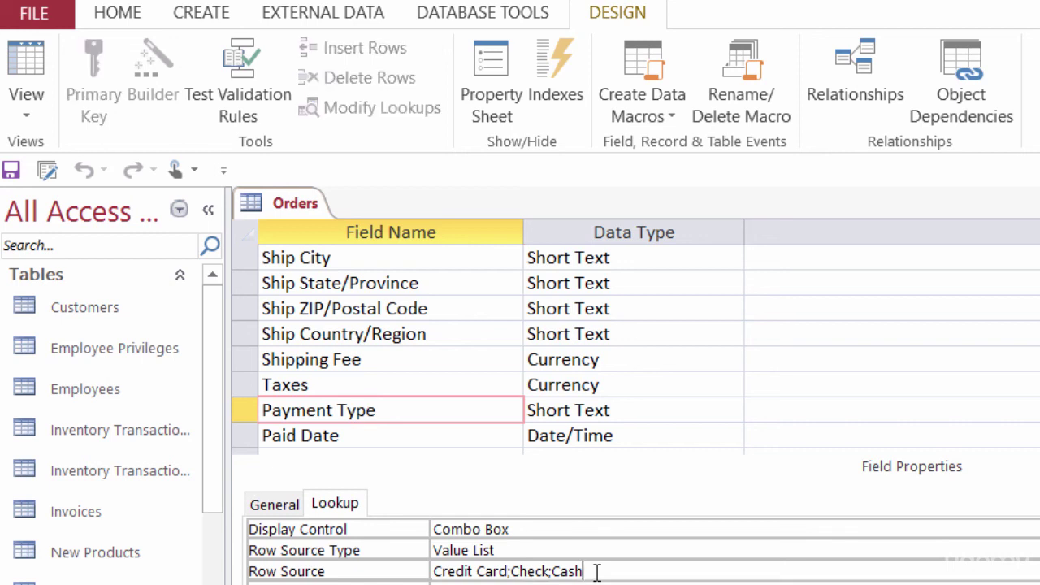
pyautogui.press('BackSpace')
pyautogui.press('BackSpace')
pyautogui.press('BackSpace')
pyautogui.press('BackSpace')
pyautogui.press('BackSpace')
pyautogui.press('BackSpace')
pyautogui.press('BackSpace')
pyautogui.press('BackSpace')
pyautogui.press('BackSpace')
pyautogui.press('BackSpace')
pyautogui.press('BackSpace')
pyautogui.press('BackSpace')
pyautogui.press('BackSpace')
pyautogui.press('BackSpace')
pyautogui.press('BackSpace')
pyautogui.press('BackSpace')
pyautogui.press('BackSpace')
pyautogui.press('BackSpace')
pyautogui.press('BackSpace')
pyautogui.press('BackSpace')
pyautogui.press('BackSpace')
pyautogui.press('BackSpace')
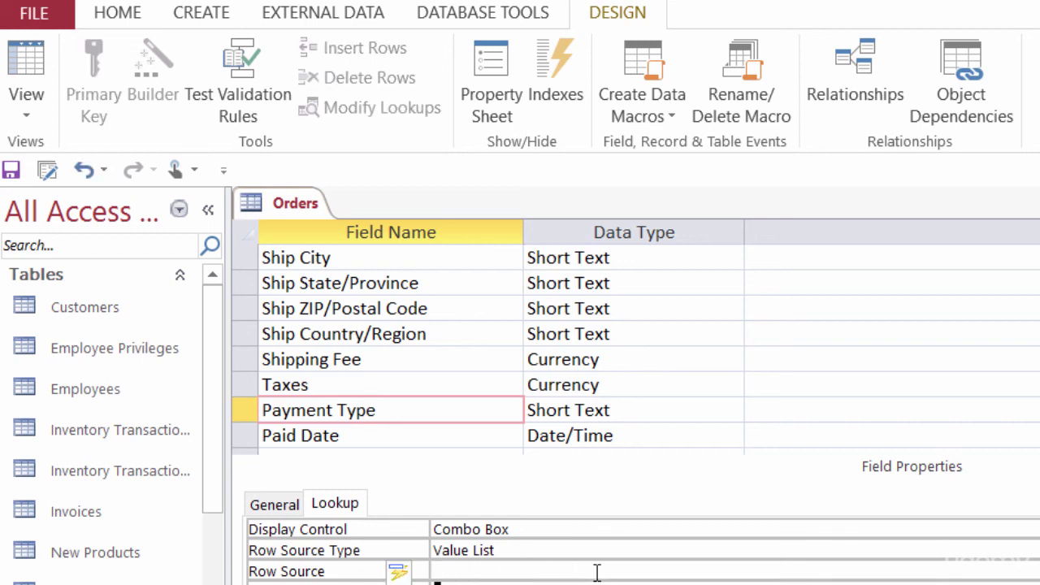
pyautogui.click(634, 410)
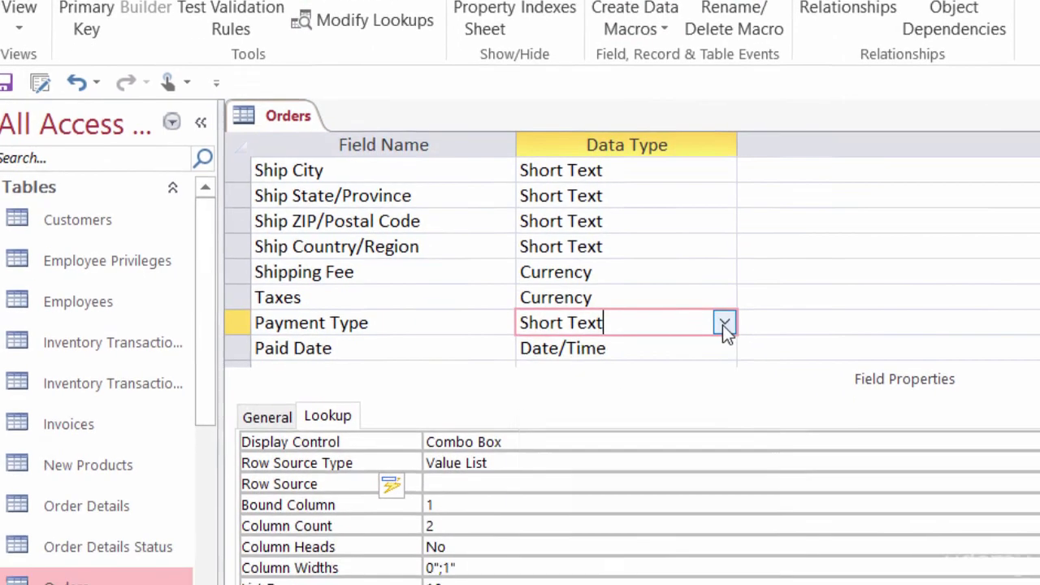
pyautogui.click(722, 324)
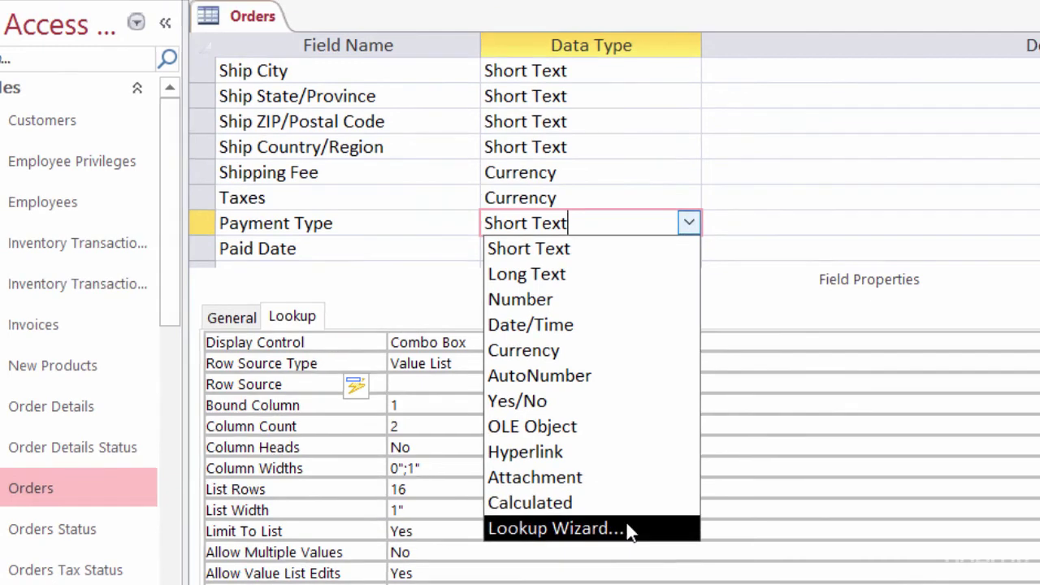
# Start a Lookup Wizard on the Payment Type table, including its ID and Payment fields.
pyautogui.click(657, 513)
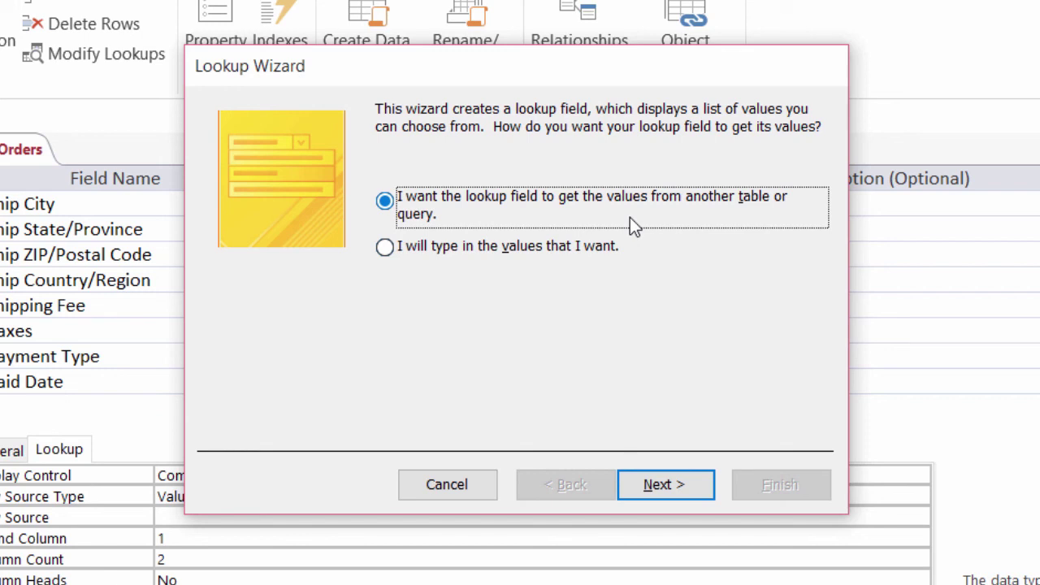
pyautogui.click(680, 480)
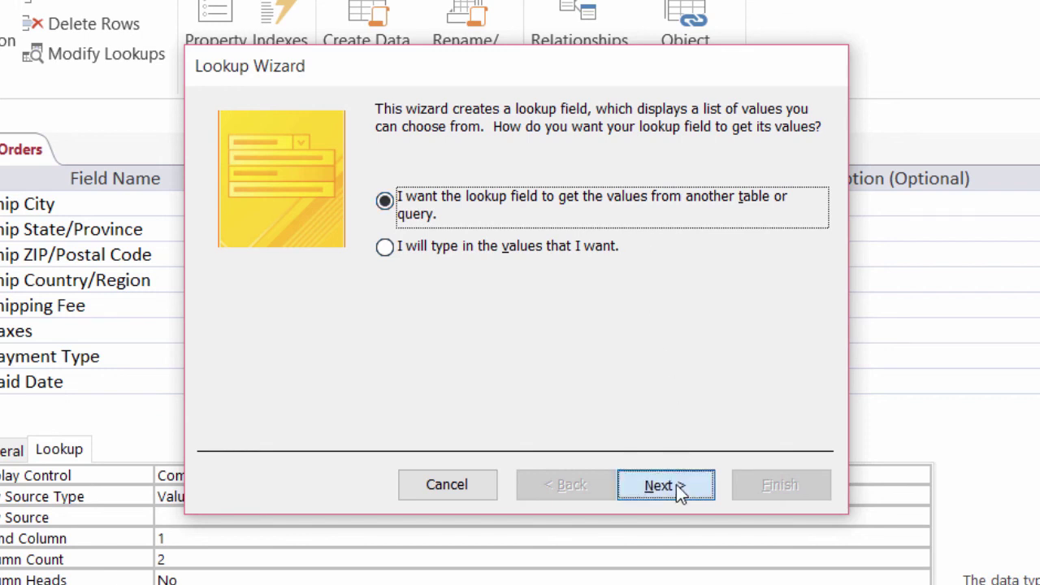
pyautogui.click(730, 274)
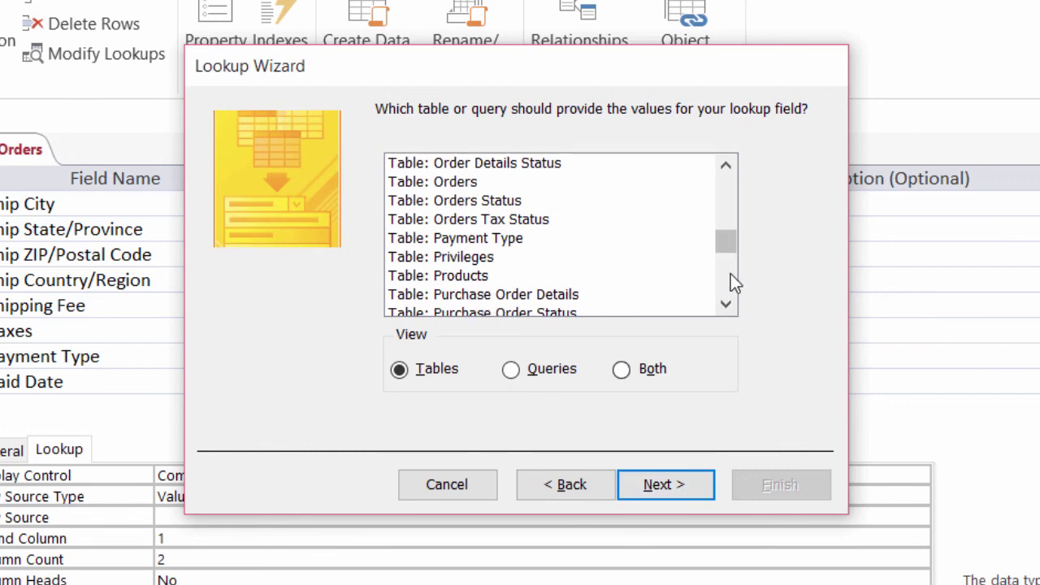
pyautogui.click(504, 242)
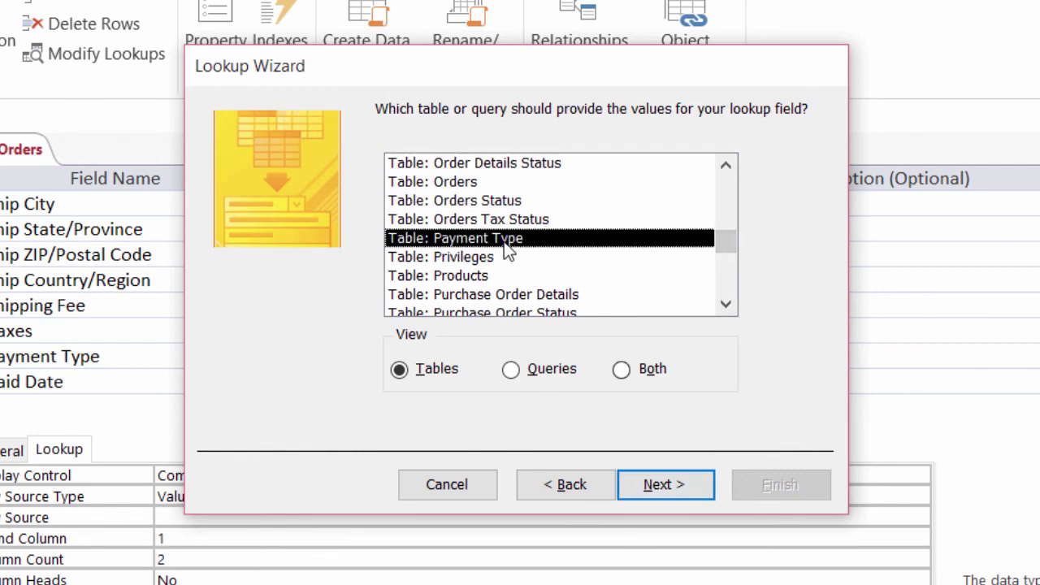
pyautogui.click(670, 482)
pyautogui.click(470, 340)
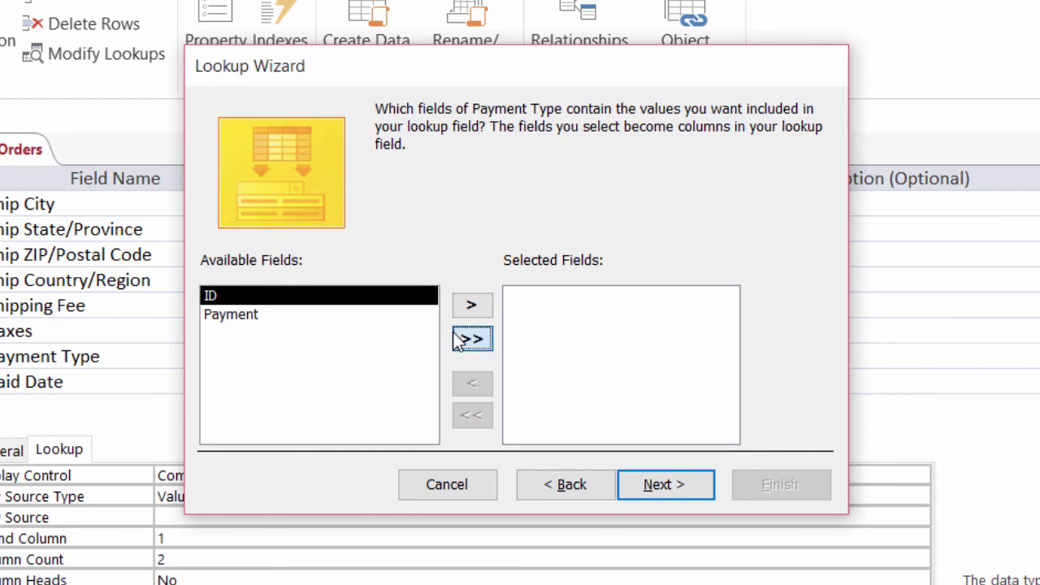
pyautogui.click(663, 486)
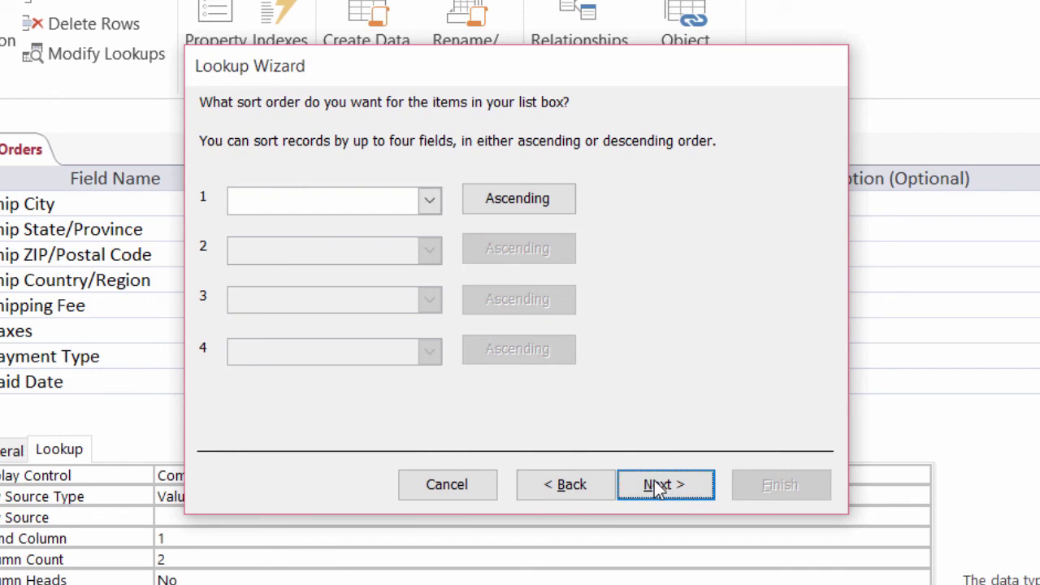
pyautogui.click(658, 485)
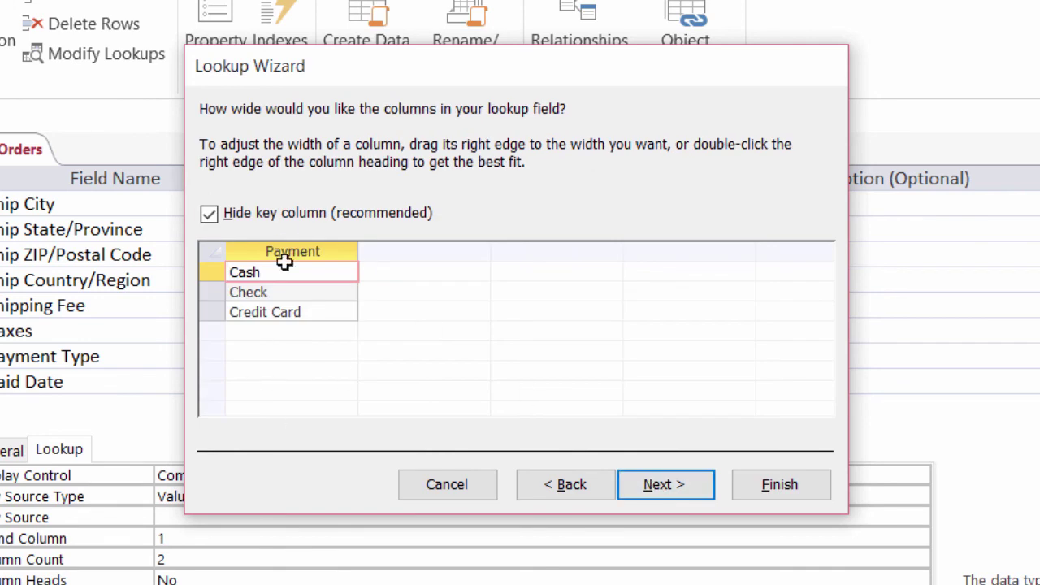
# Keep the ID key column hidden, enable data integrity, and finish the lookup.
pyautogui.click(209, 215)
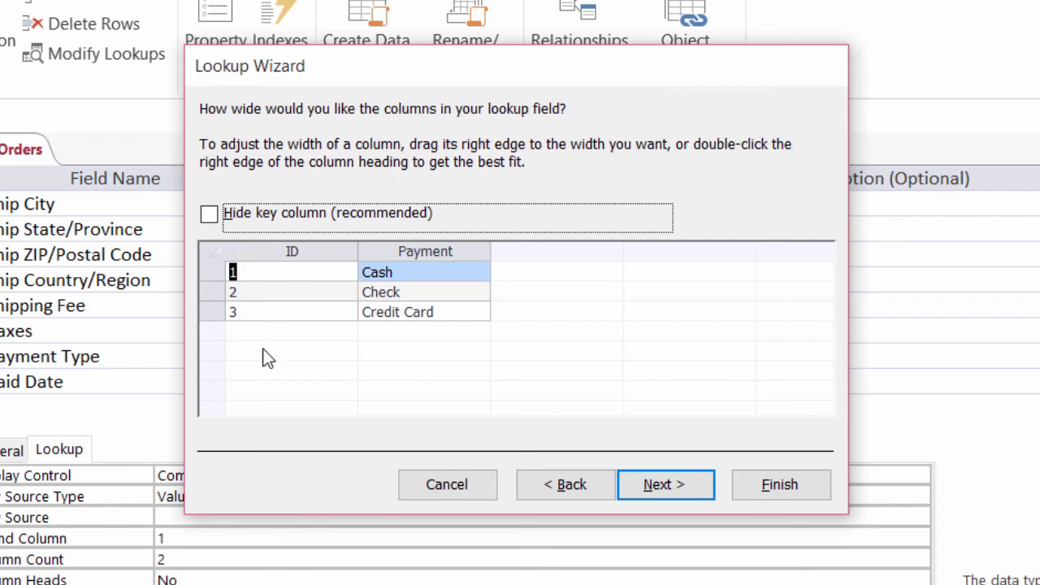
pyautogui.click(207, 213)
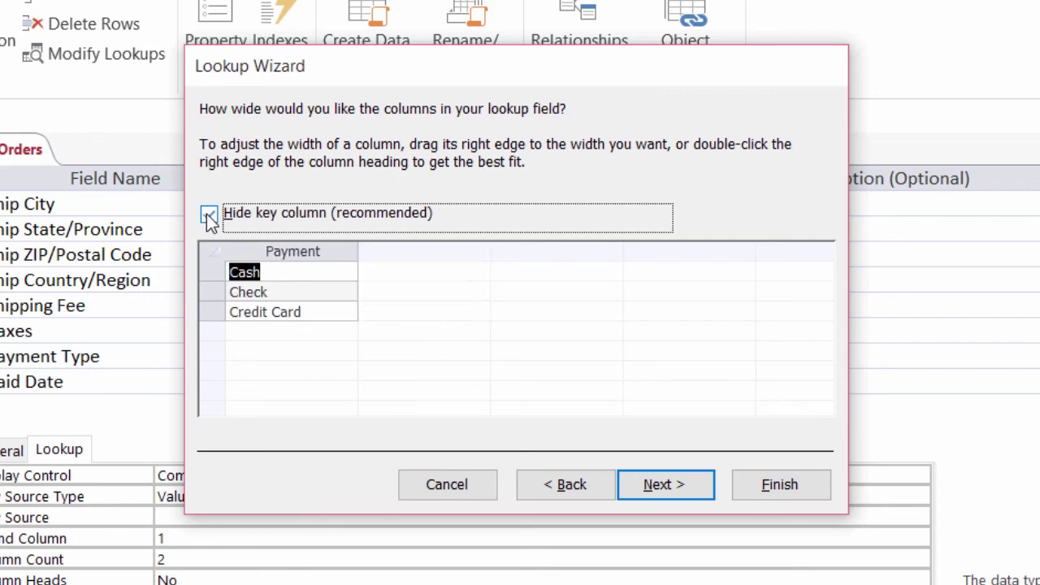
pyautogui.click(655, 485)
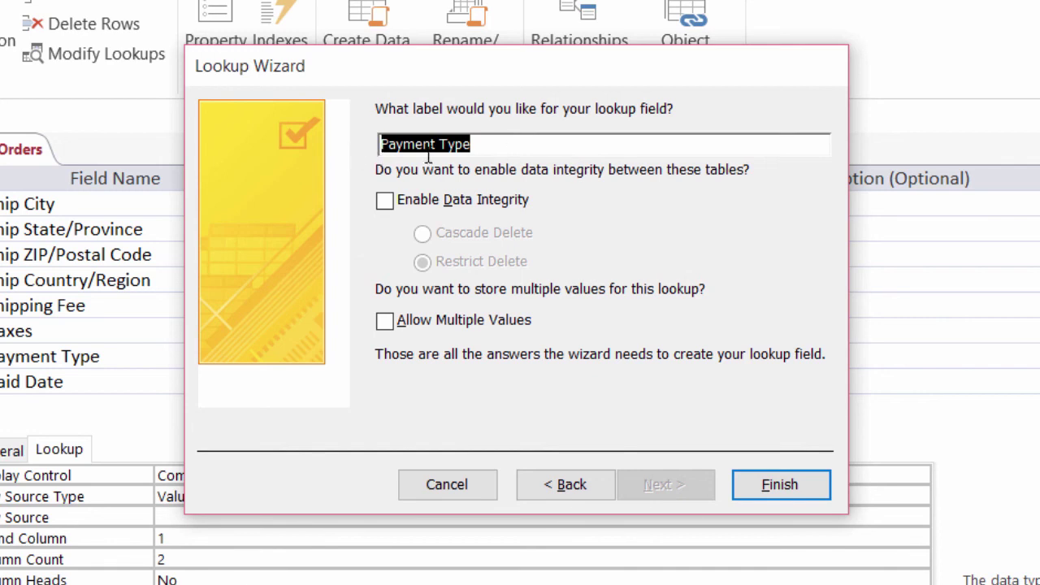
pyautogui.click(384, 201)
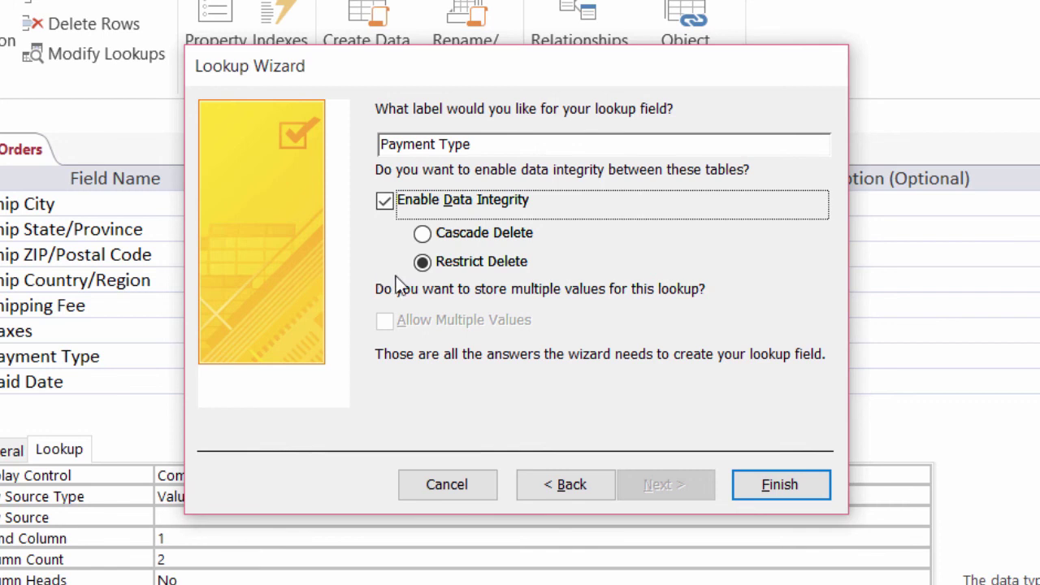
pyautogui.click(780, 486)
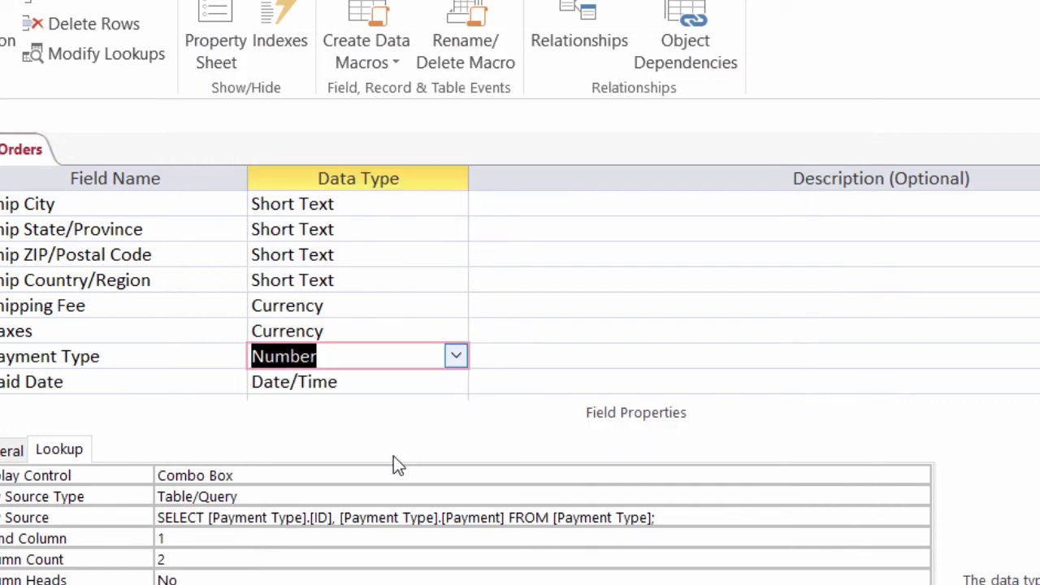
# Show the Orders records in Datasheet View, then open the Orders Option Group form from the Forms list.
pyautogui.press('F5')
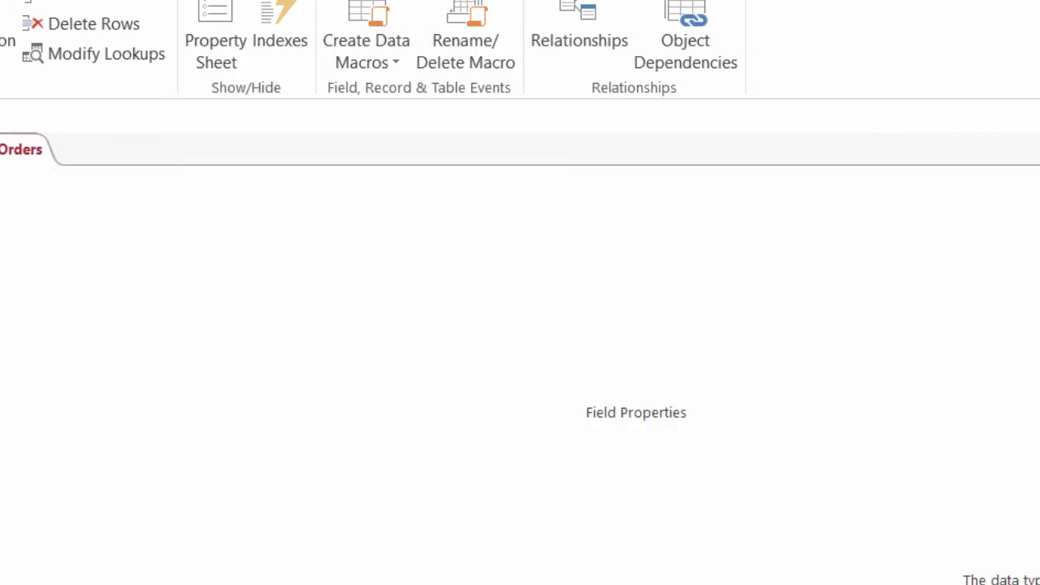
pyautogui.hscroll(10, 520, 366)
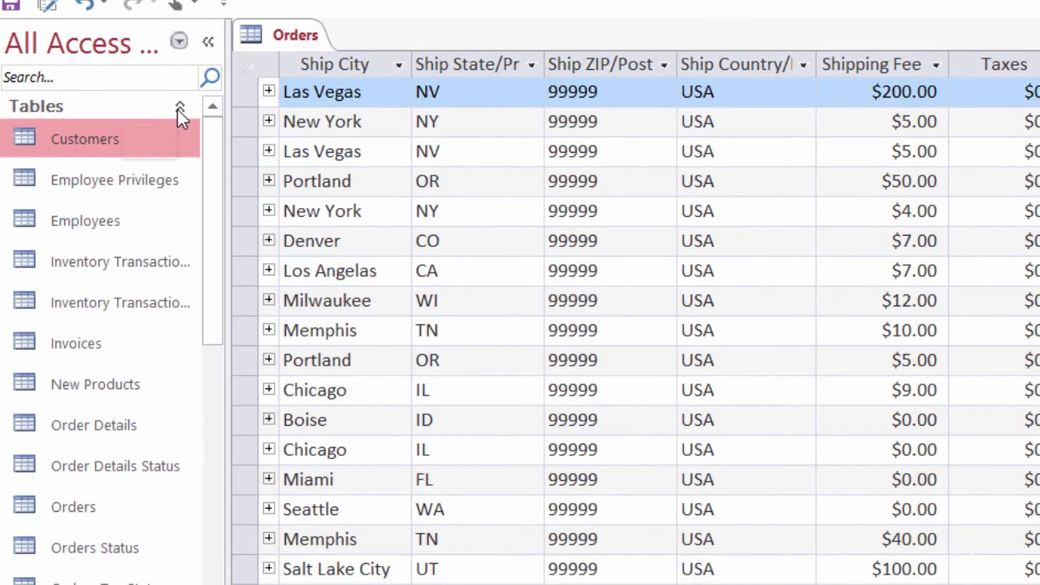
pyautogui.click(31, 169)
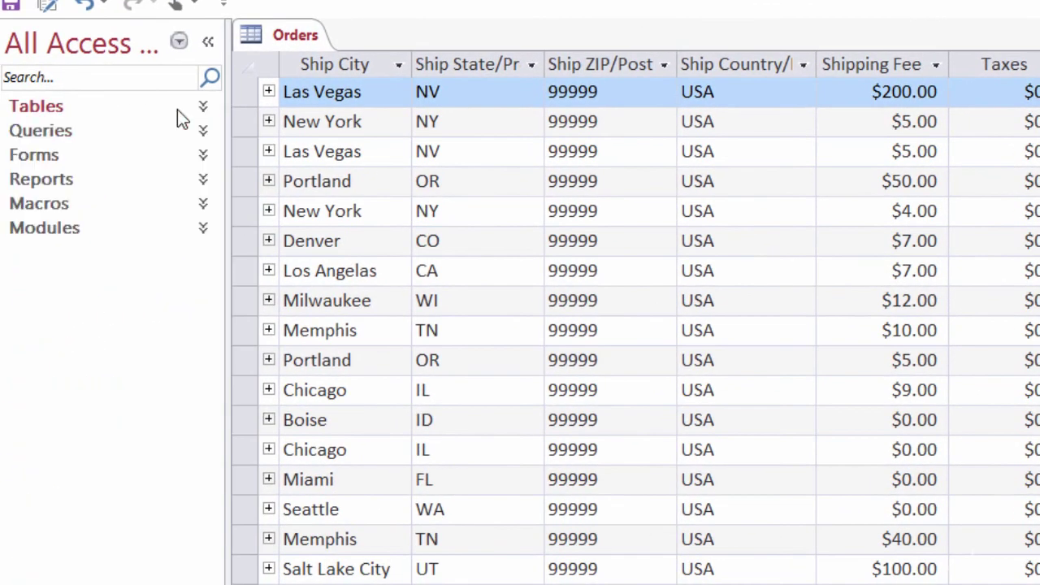
pyautogui.click(203, 156)
pyautogui.scroll(-3, 307, 279)
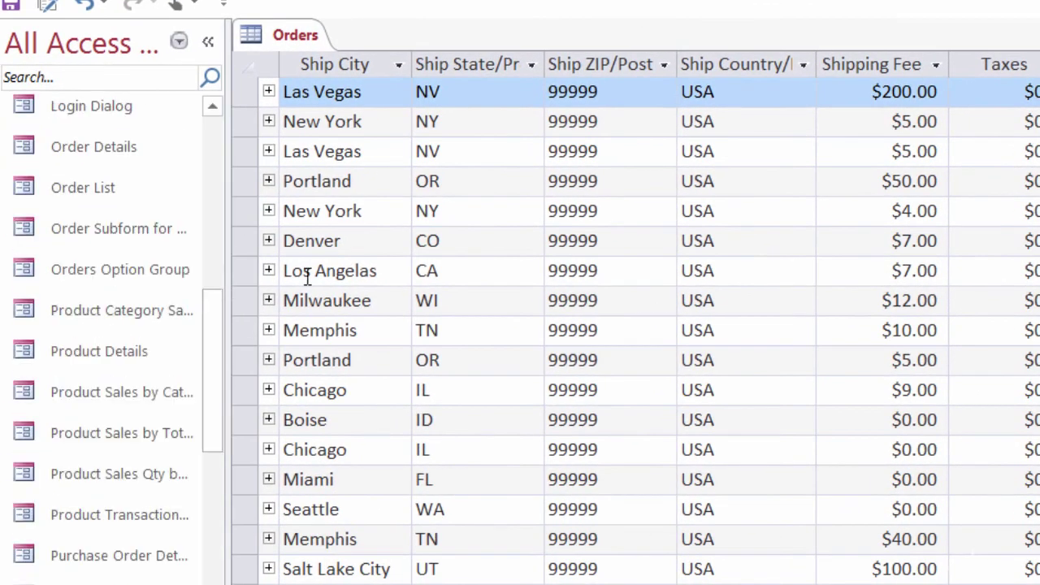
pyautogui.doubleClick(169, 275)
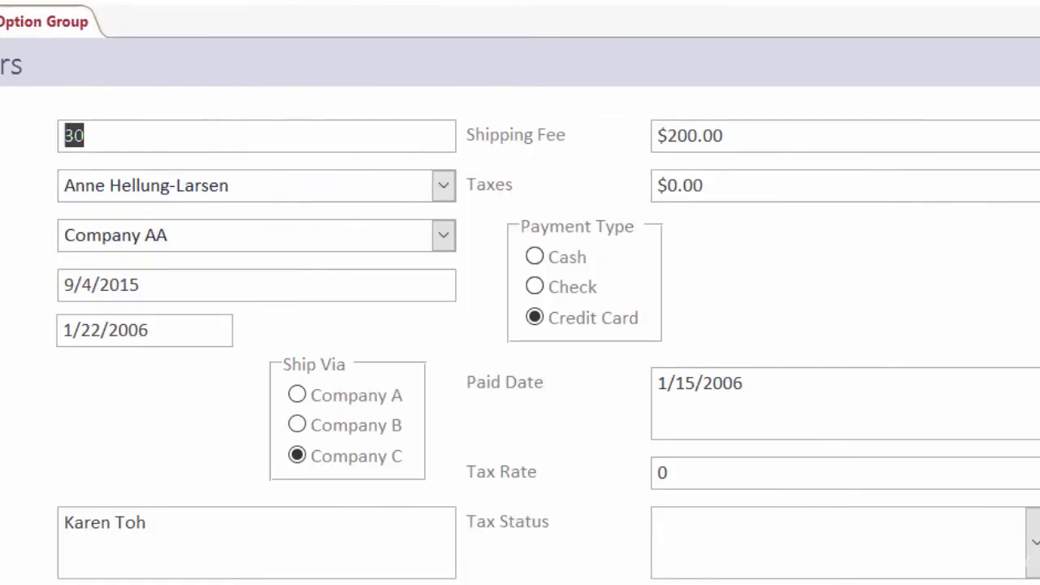
# Set order 32's payment type to Check and order 33's to Credit Card, then return to order 30.
pyautogui.press('pagedown')
pyautogui.press('pagedown')
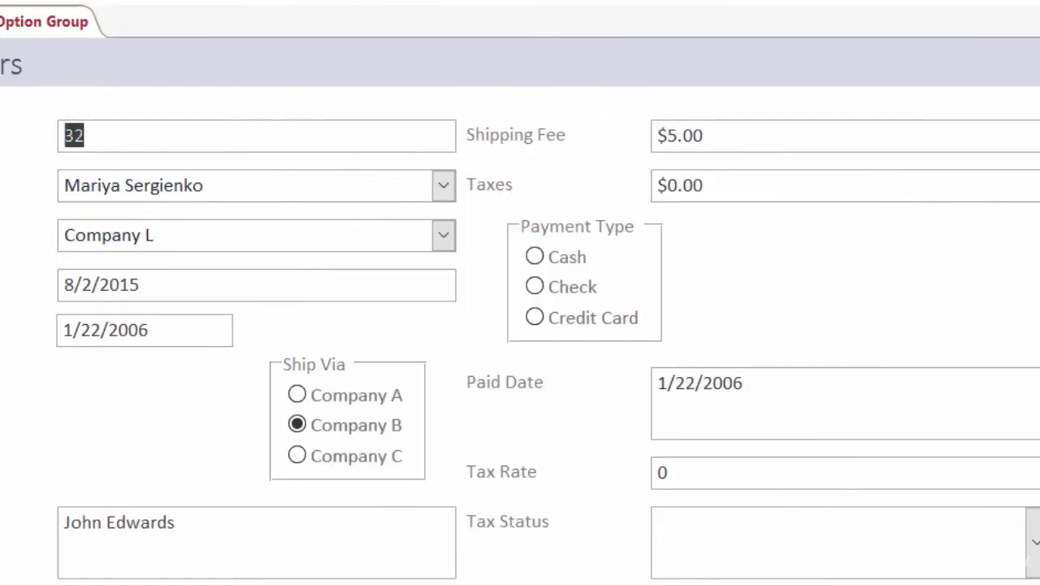
pyautogui.click(540, 286)
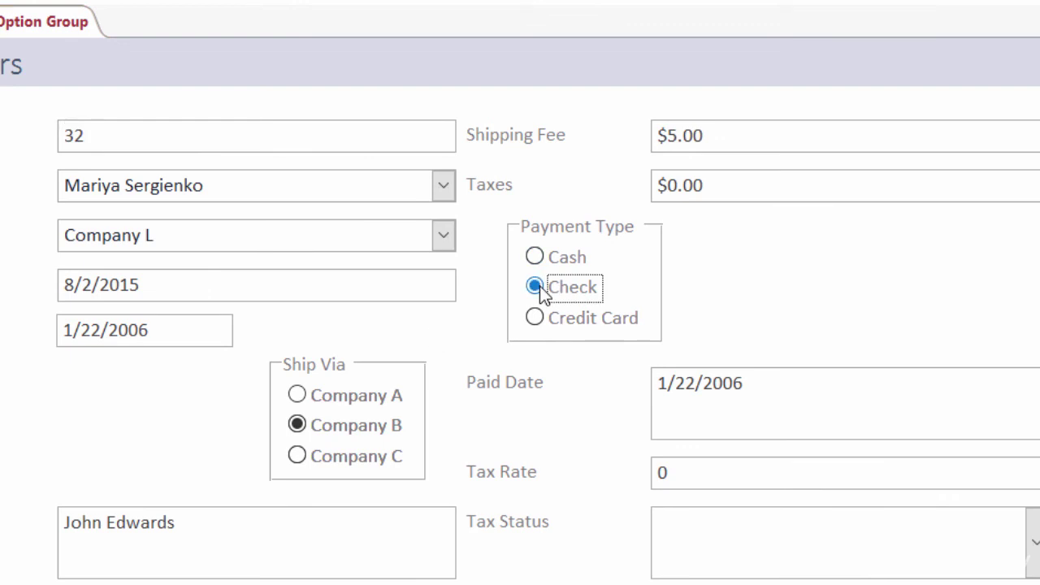
pyautogui.press('pagedown')
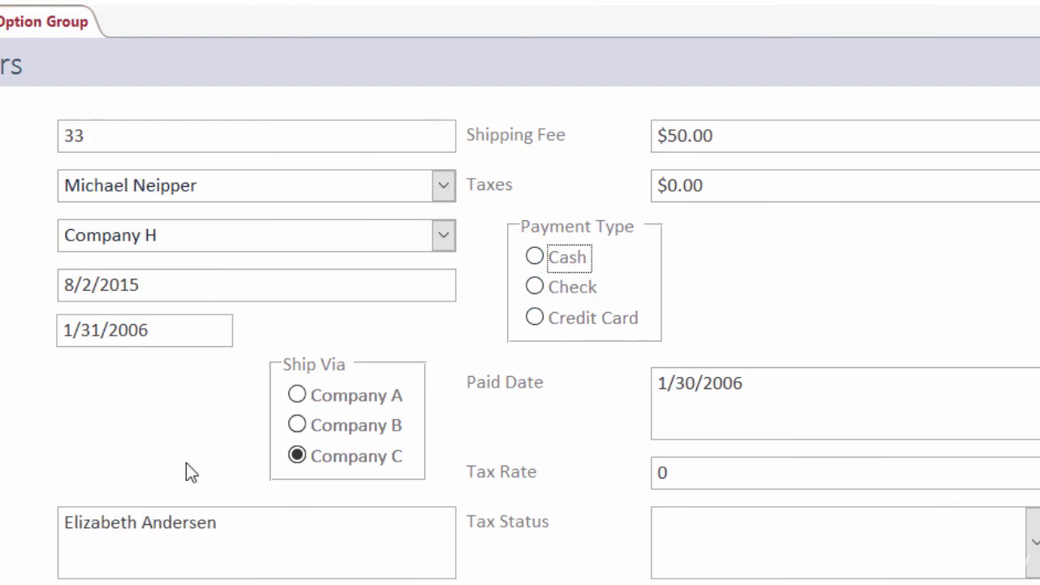
pyautogui.click(534, 318)
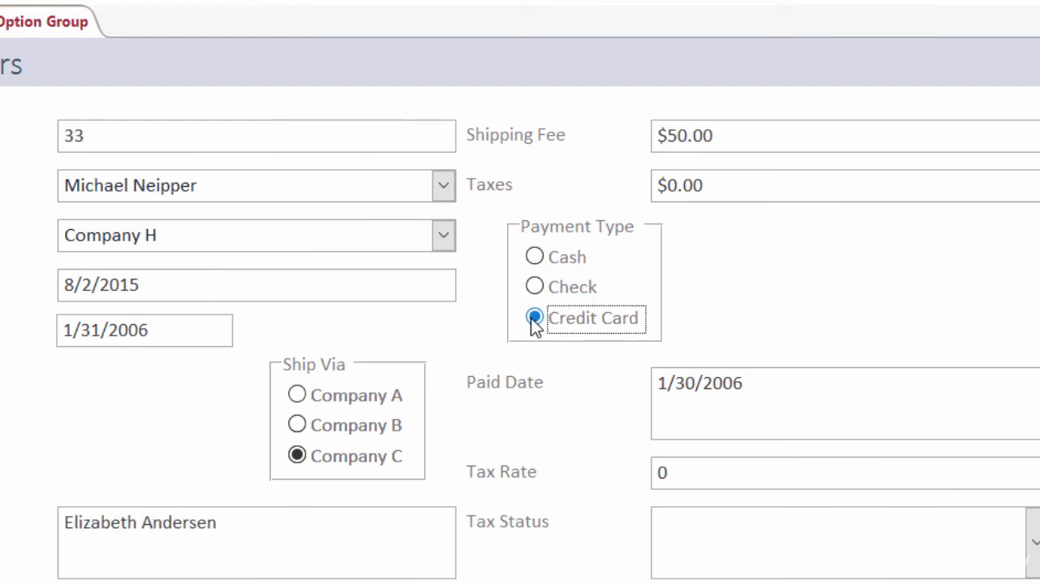
pyautogui.press('pagedown')
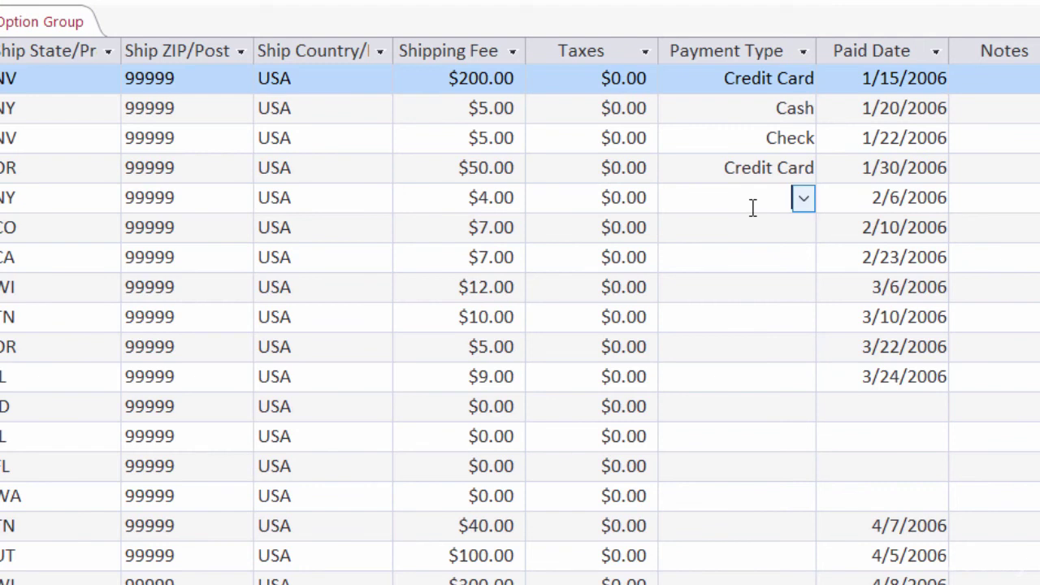
# Pick Cash from the Payment Type lookup for the $4.00-shipping order, then go back to the Orders Option Group form.
pyautogui.click(800, 199)
pyautogui.click(803, 198)
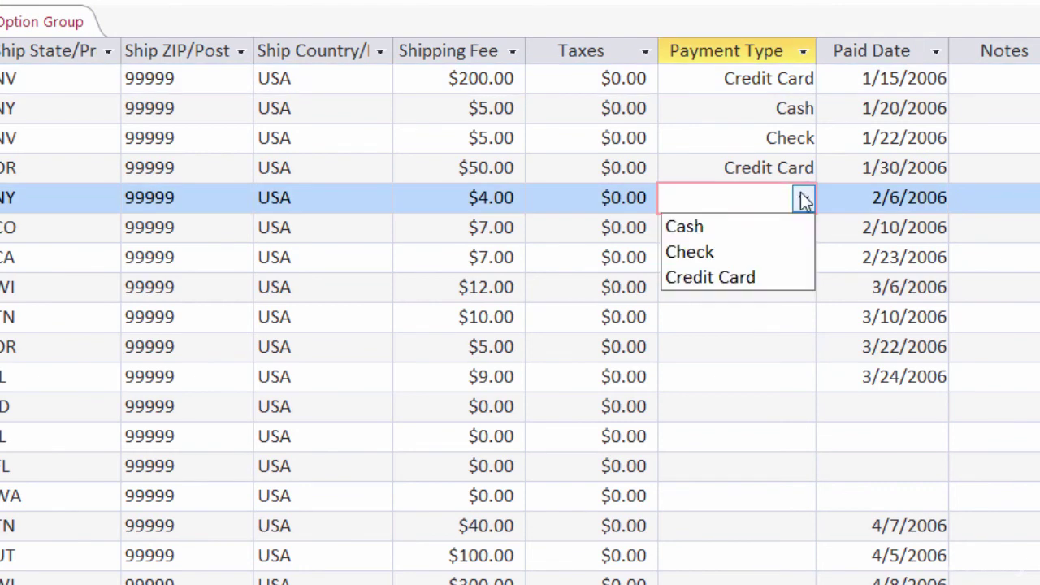
pyautogui.click(758, 234)
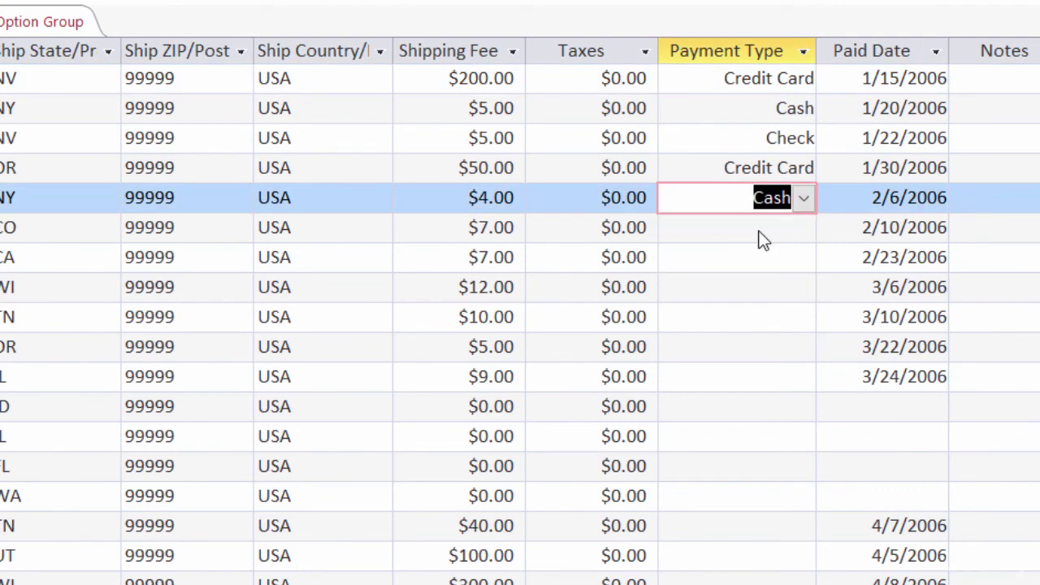
pyautogui.click(761, 231)
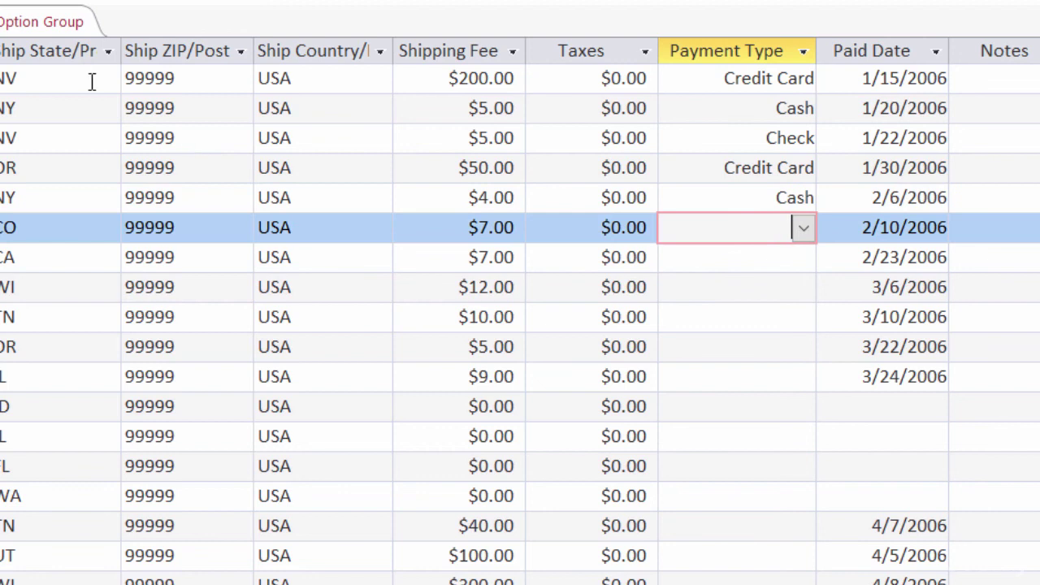
pyautogui.click(32, 33)
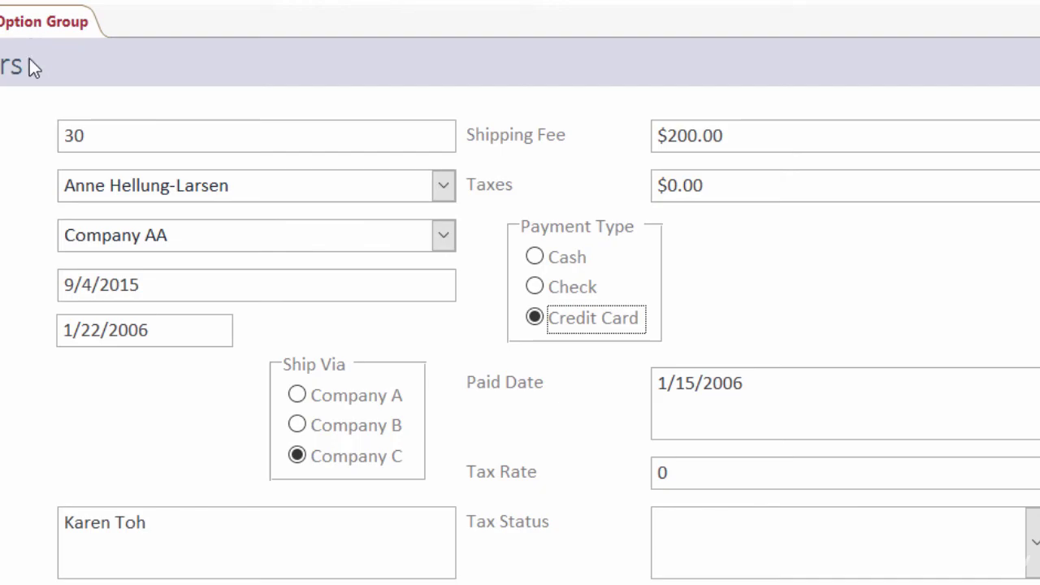
# Page through the orders, return to Form view, and set order 30's payment type to Cash.
pyautogui.press('pagedown')
pyautogui.press('pagedown')
pyautogui.press('pagedown')
pyautogui.press('pagedown')
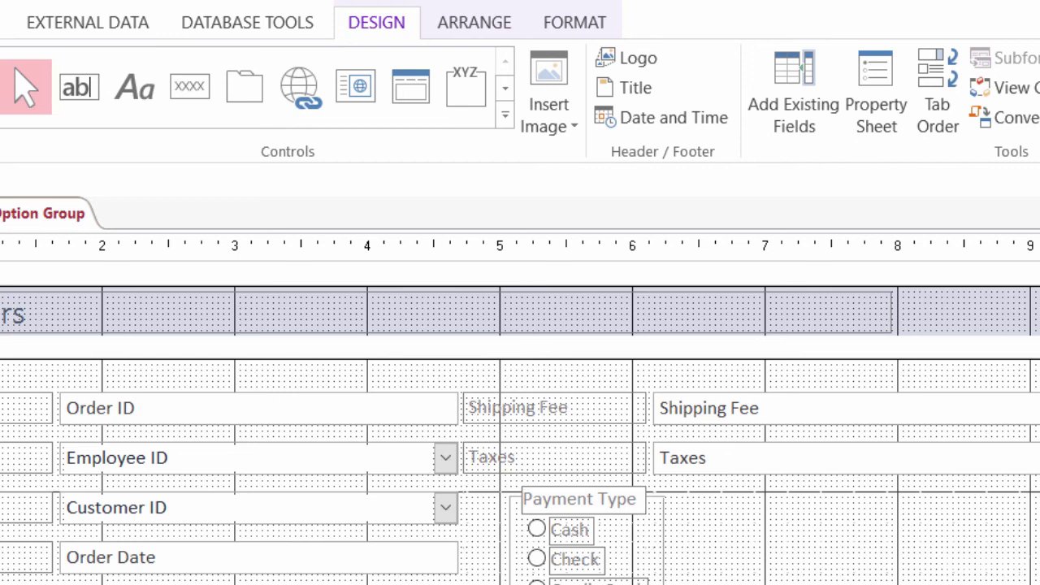
pyautogui.press('F5')
pyautogui.click(530, 480)
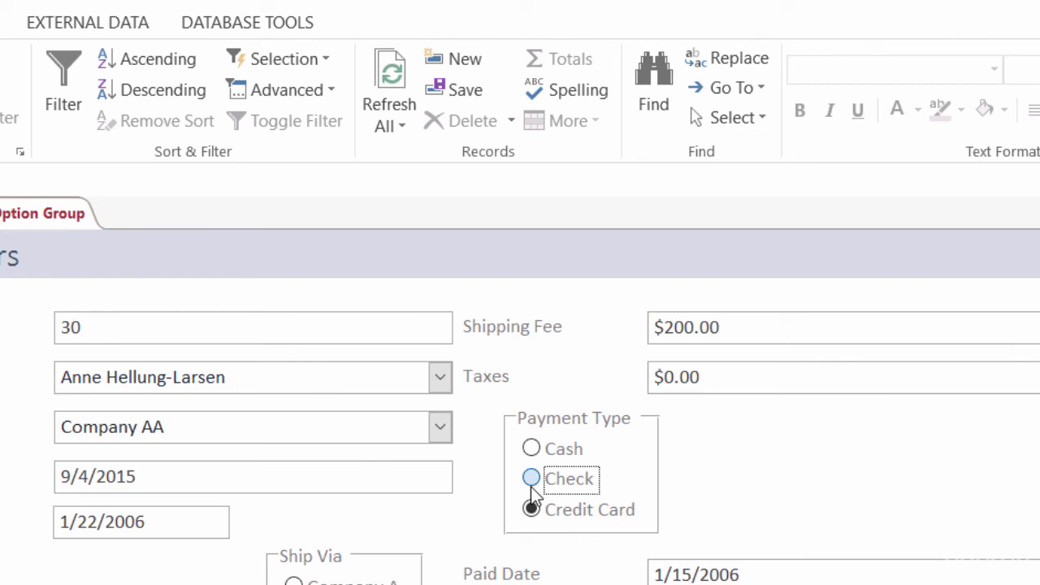
pyautogui.click(531, 449)
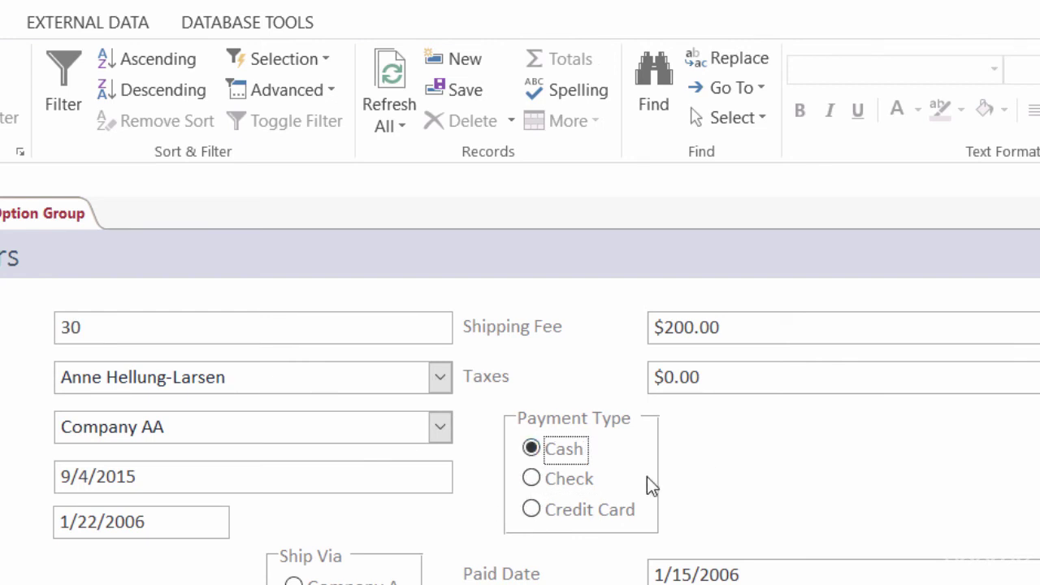